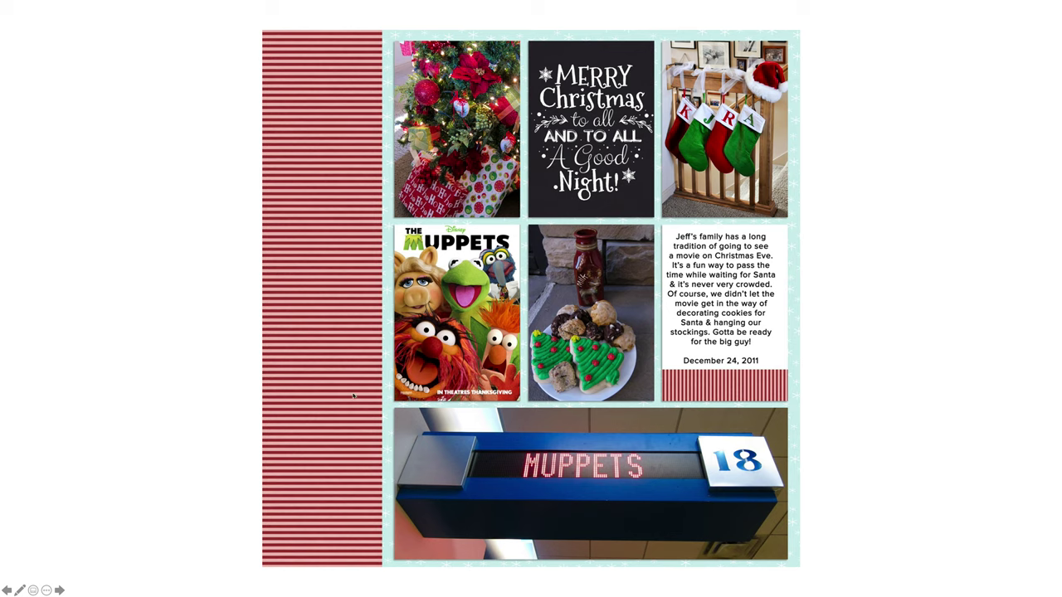
# - Advance the slideshow to the Christmas Eve Muppets scrapbook layout slide
pyautogui.click(748, 330)
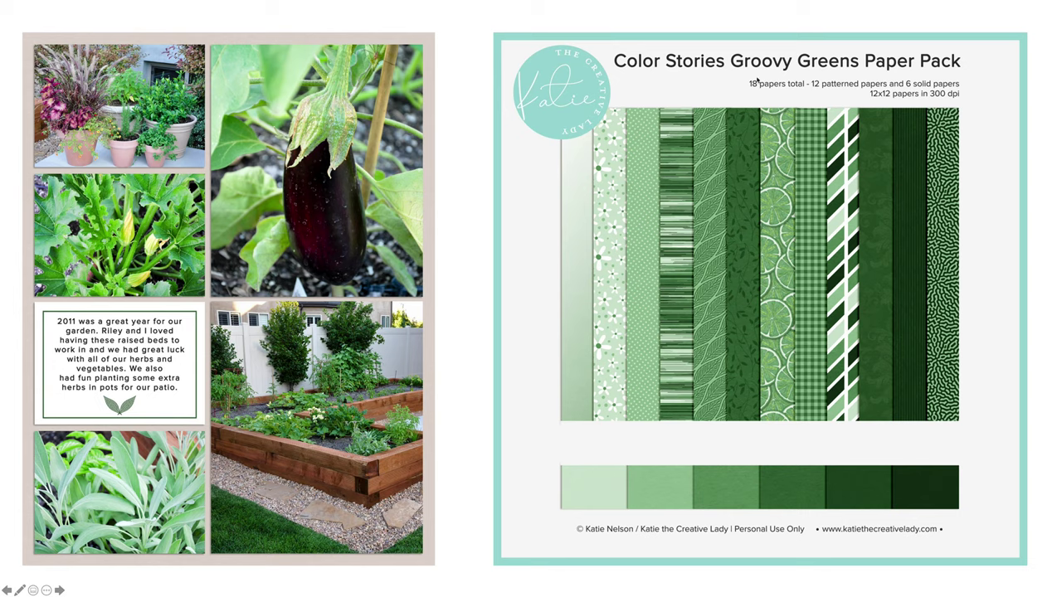
# - Advance past the garden and Groovy Greens slides to the Modern Standards 4-photo template slide
pyautogui.click(752, 290)
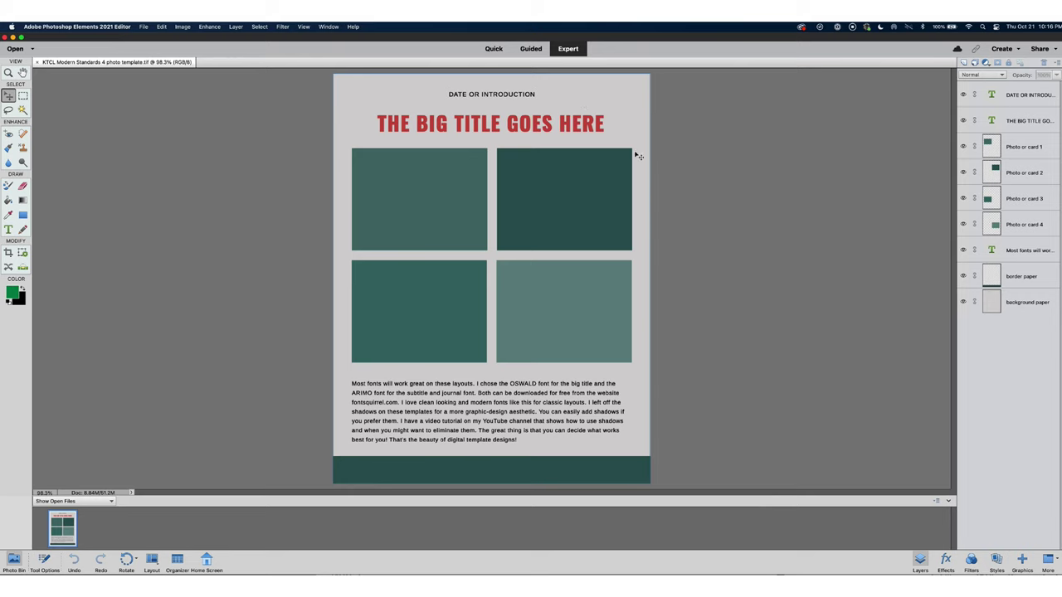
# - Create Untitled-1, a blank white 12 x 12 in, 300 ppi page from the Scrapbooking preset
pyautogui.click(145, 26)
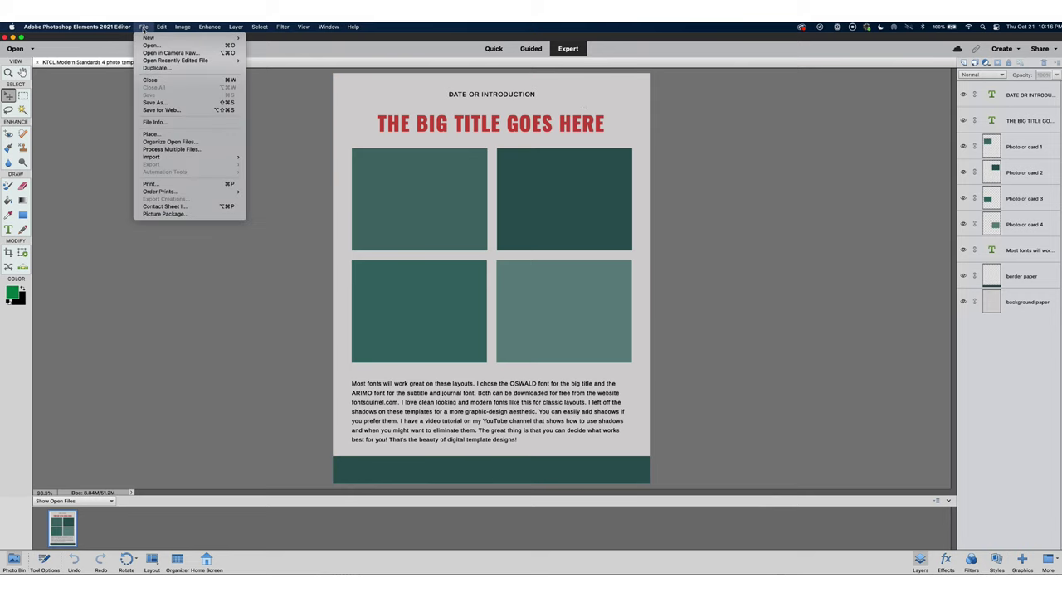
pyautogui.moveTo(166, 38)
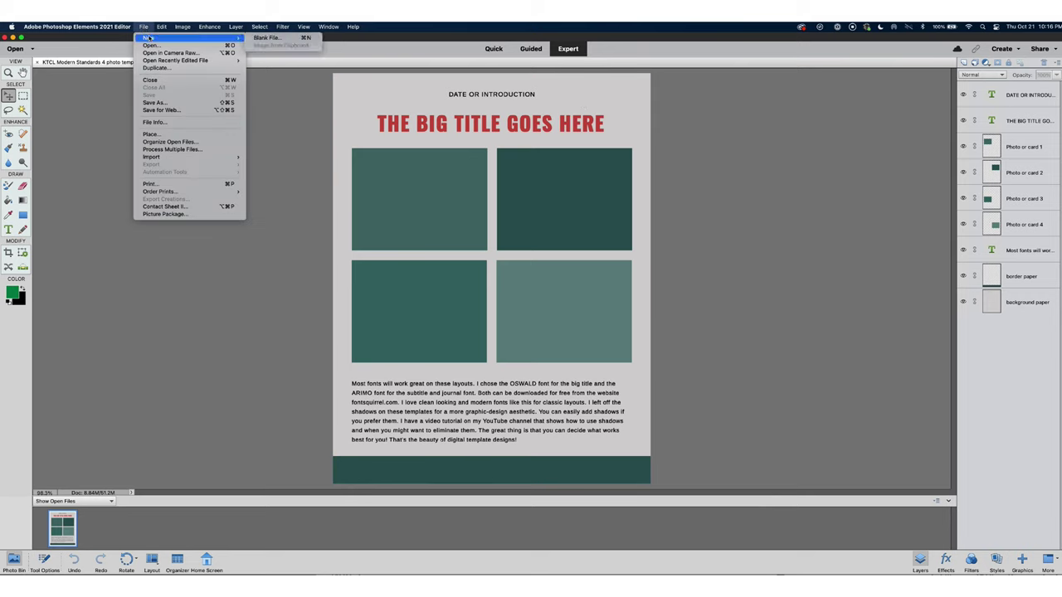
pyautogui.click(267, 39)
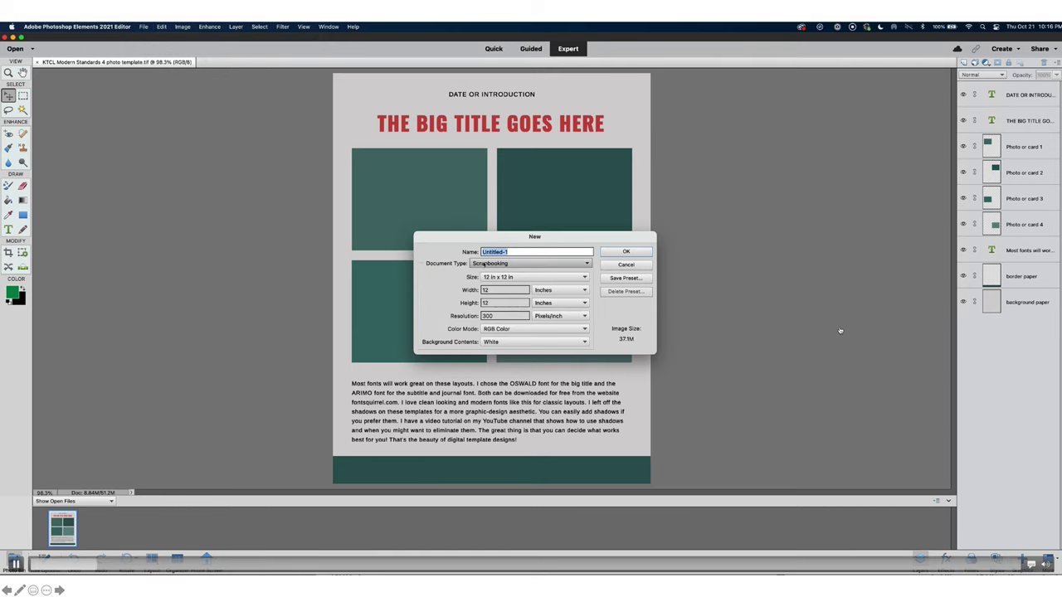
pyautogui.click(614, 252)
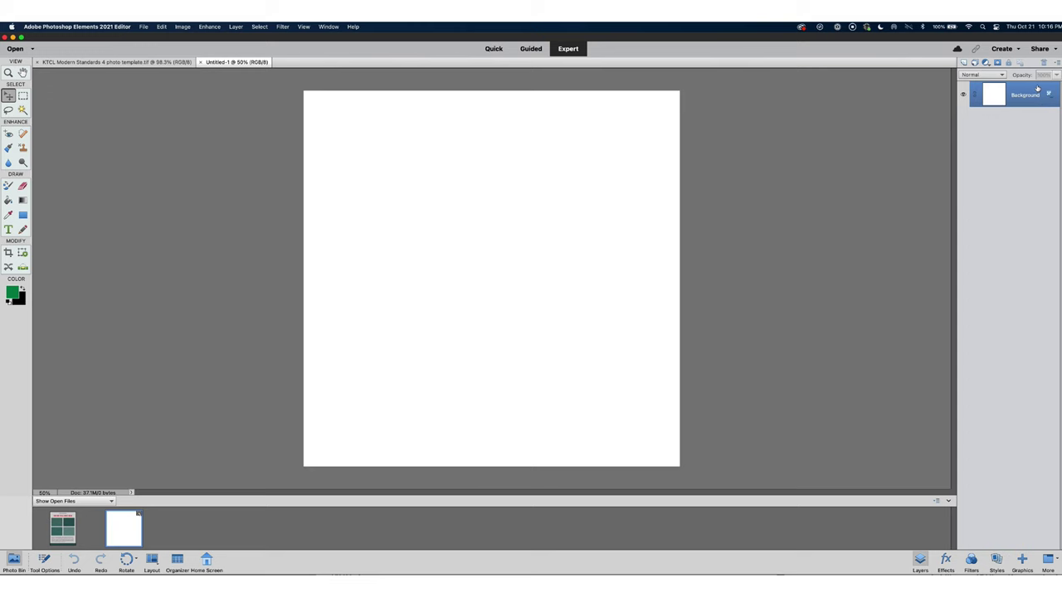
# - Select all nine template layers, undoing an accidental flattened placement into Untitled-1
pyautogui.click(65, 531)
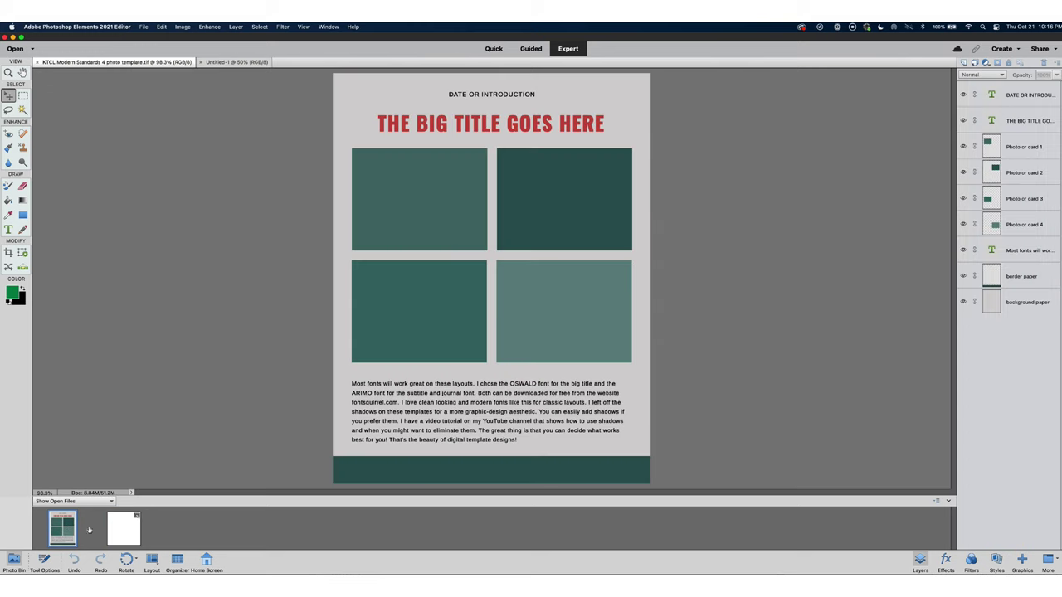
pyautogui.click(1019, 91)
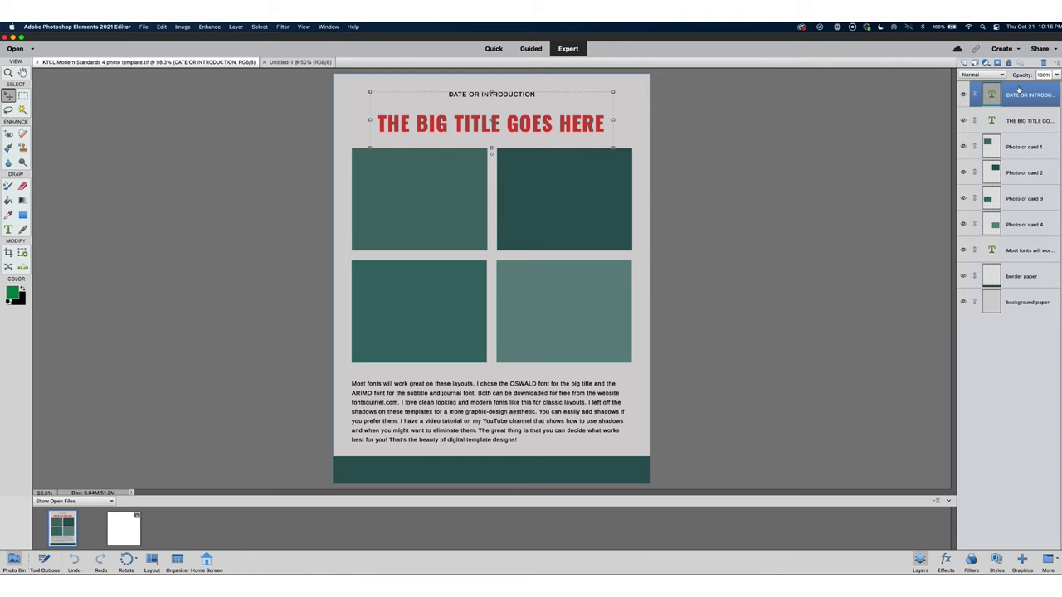
pyautogui.keyDown('shift'); pyautogui.click(1018, 306); pyautogui.keyUp('shift')
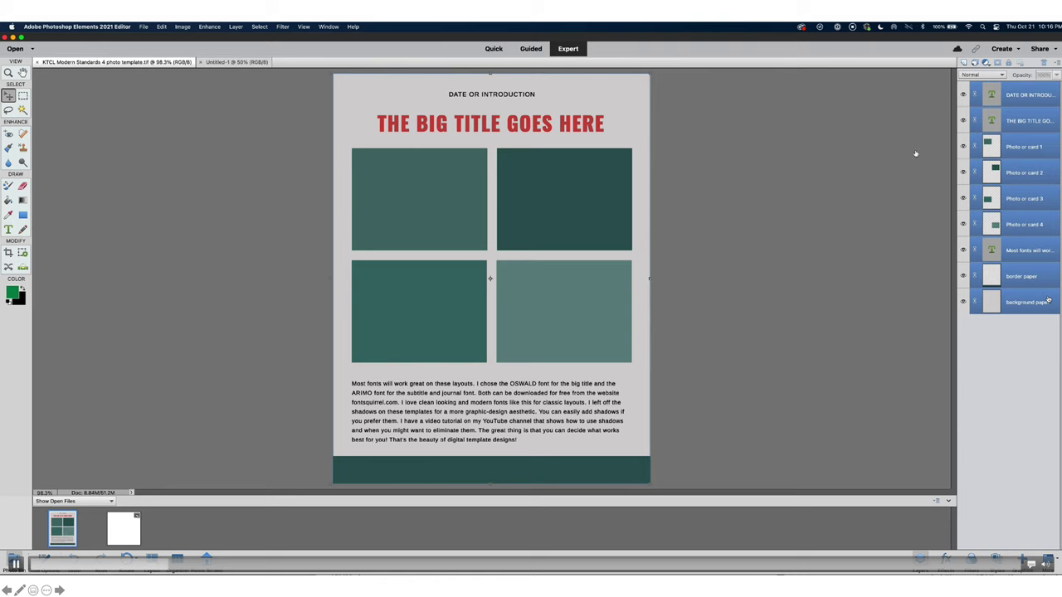
pyautogui.click(126, 529)
pyautogui.moveTo(51, 535); pyautogui.dragTo(408, 289)
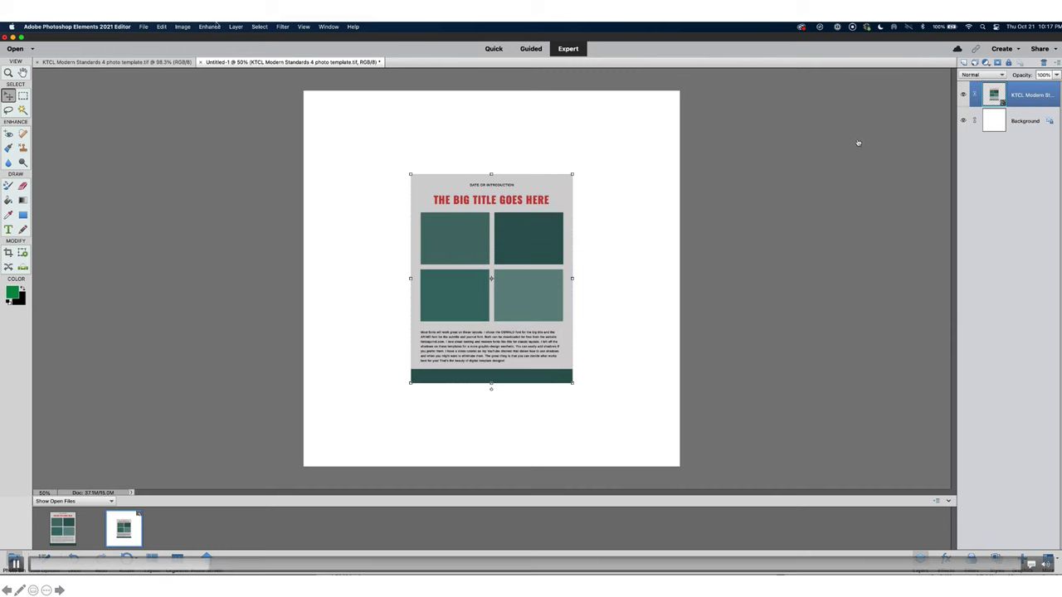
pyautogui.click(162, 26)
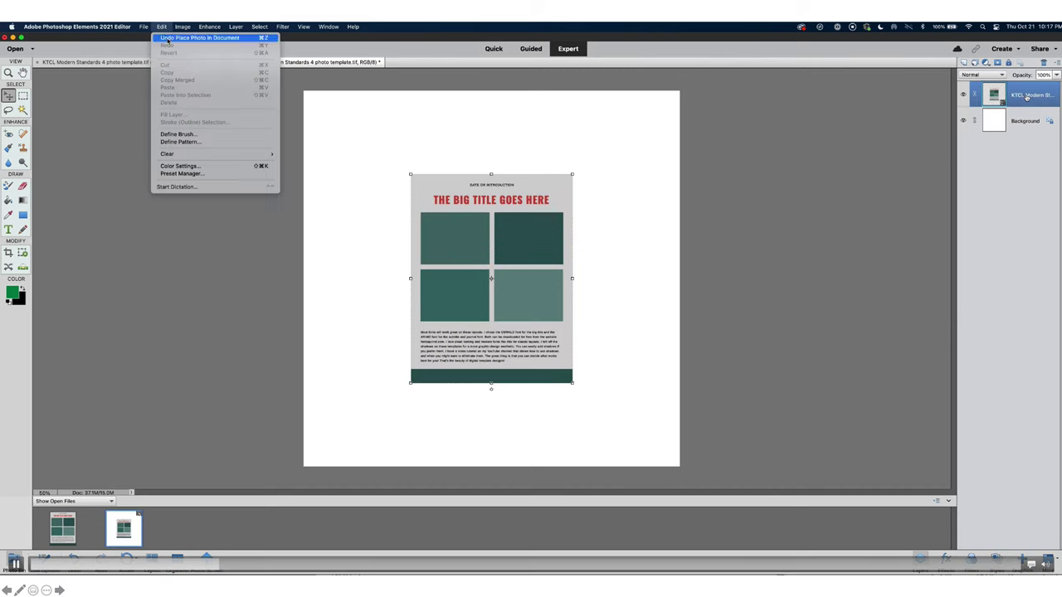
pyautogui.click(167, 40)
pyautogui.click(63, 529)
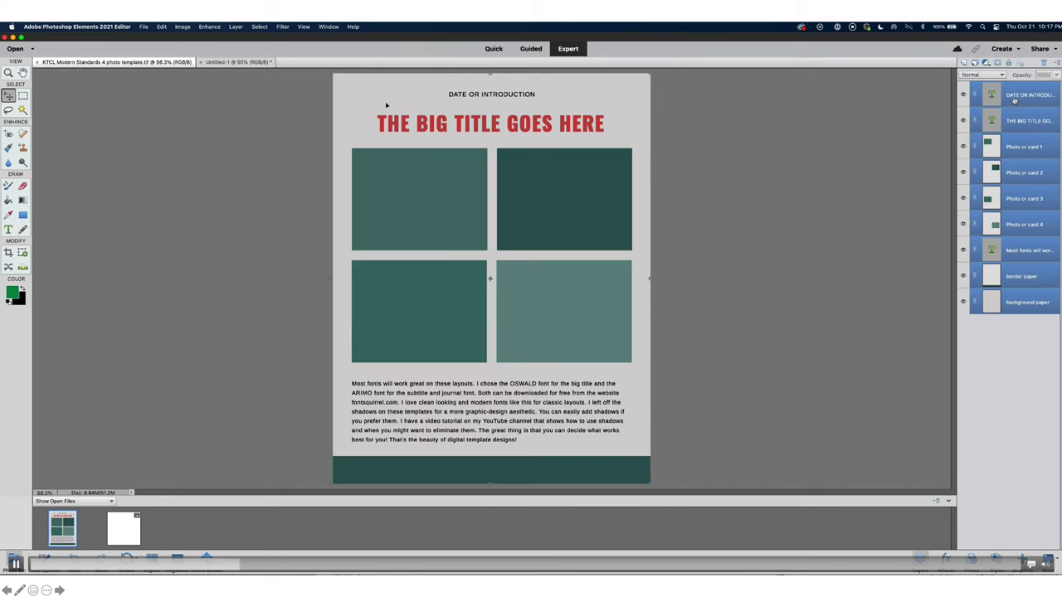
# - Copy the selected layers into Untitled-1 and scale them proportionally to 180% to fill the page height
pyautogui.moveTo(1014, 100); pyautogui.dragTo(526, 166)
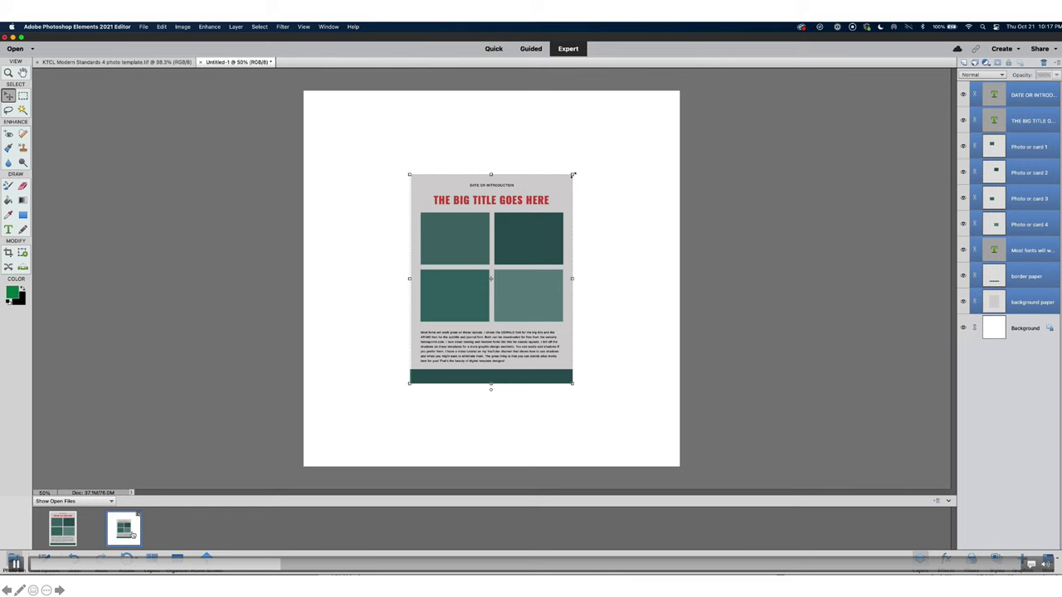
pyautogui.moveTo(573, 175); pyautogui.dragTo(650, 98)
pyautogui.moveTo(410, 384); pyautogui.dragTo(349, 467)
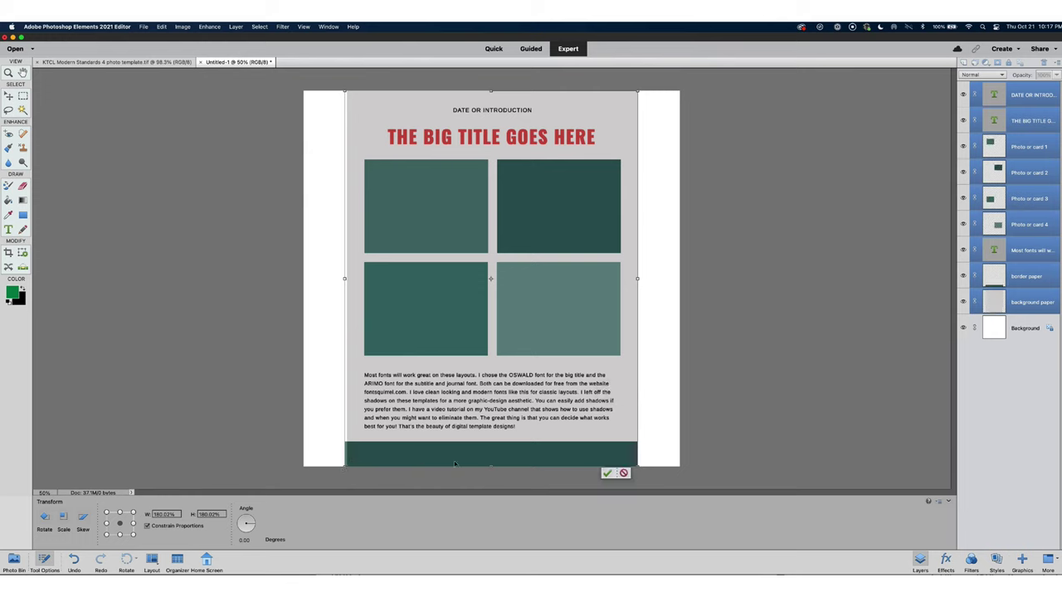
pyautogui.click(606, 474)
# - Stretch the grey background paper to the page's left and right edges
pyautogui.click(815, 364)
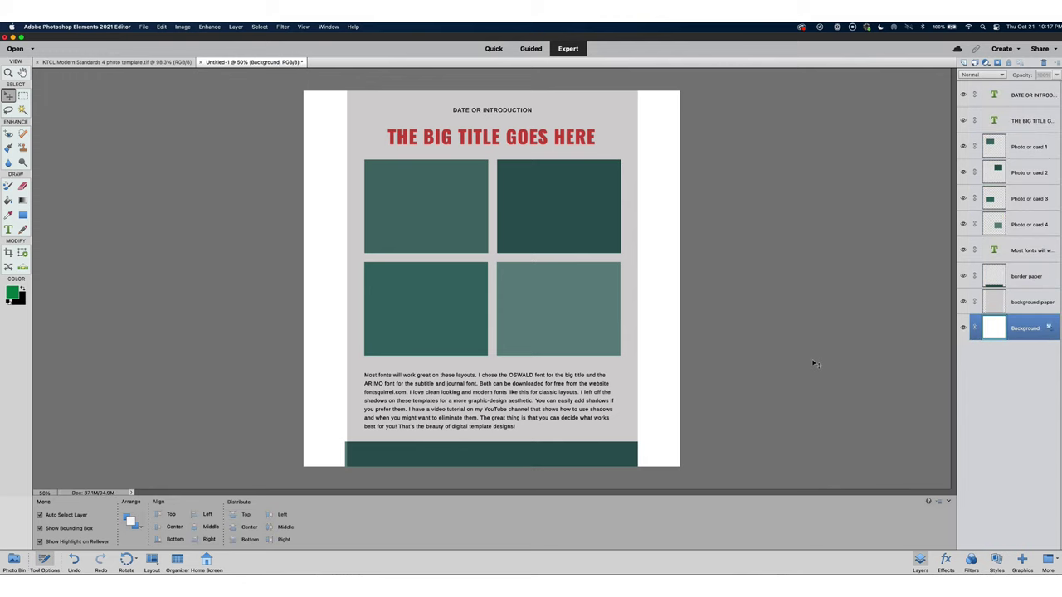
pyautogui.click(624, 109)
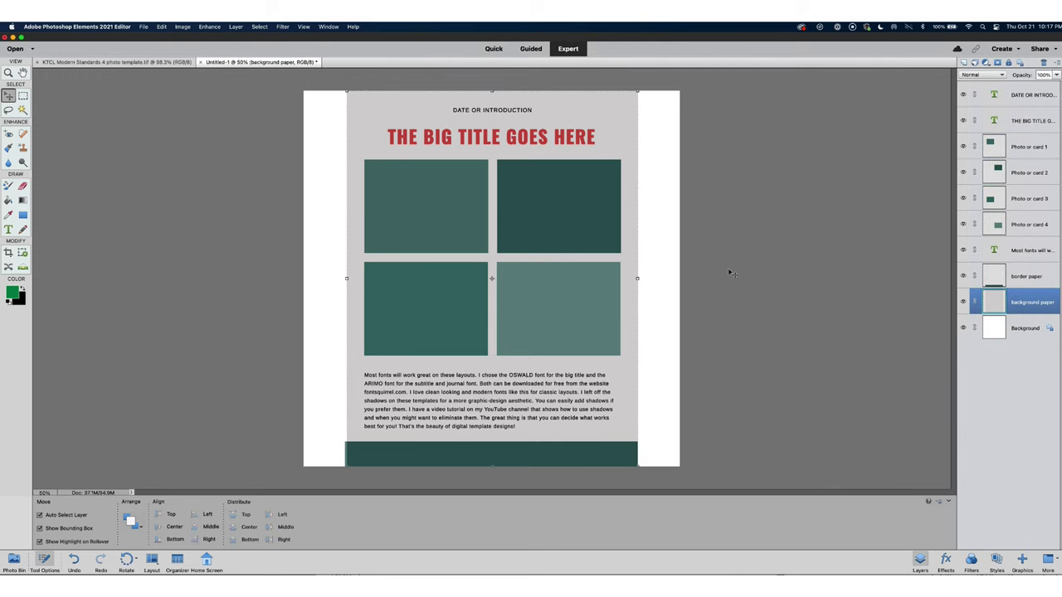
pyautogui.moveTo(638, 279); pyautogui.dragTo(681, 279)
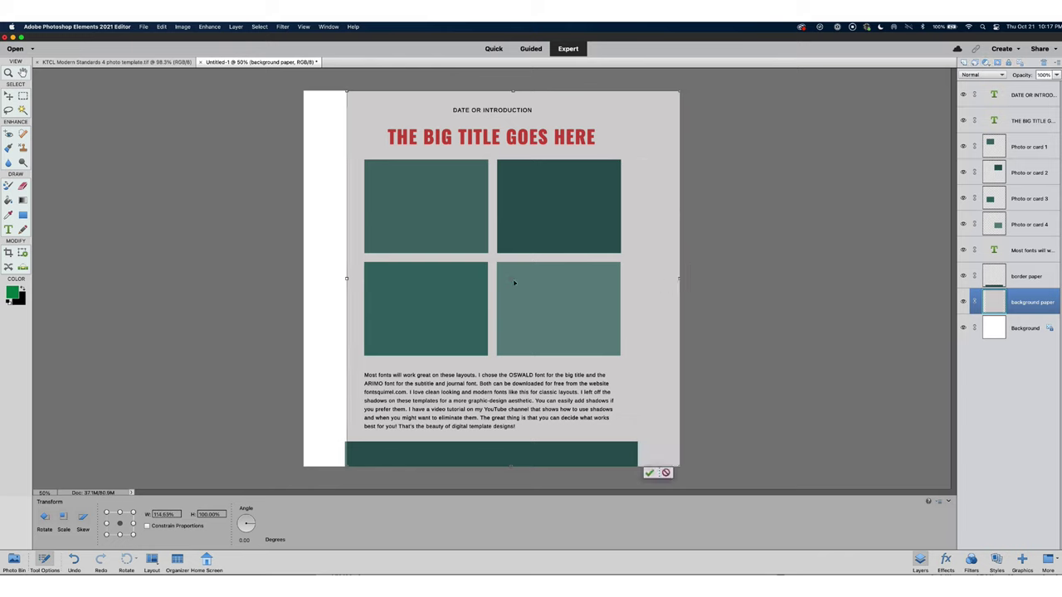
pyautogui.moveTo(349, 284); pyautogui.dragTo(304, 283)
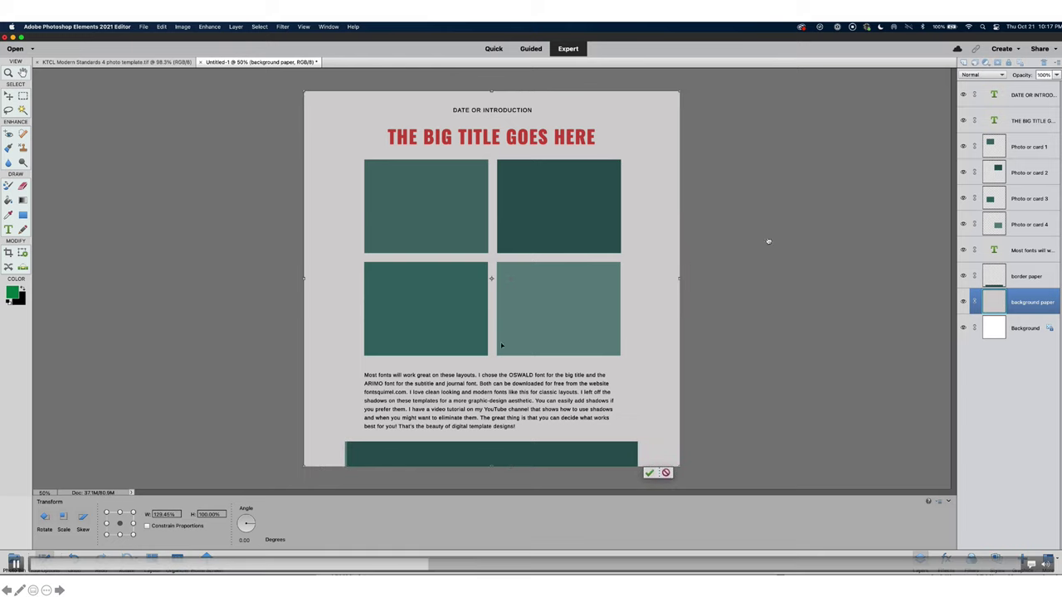
pyautogui.press('Return')
# - Stretch the bottom green border bar across the full page width
pyautogui.click(630, 456)
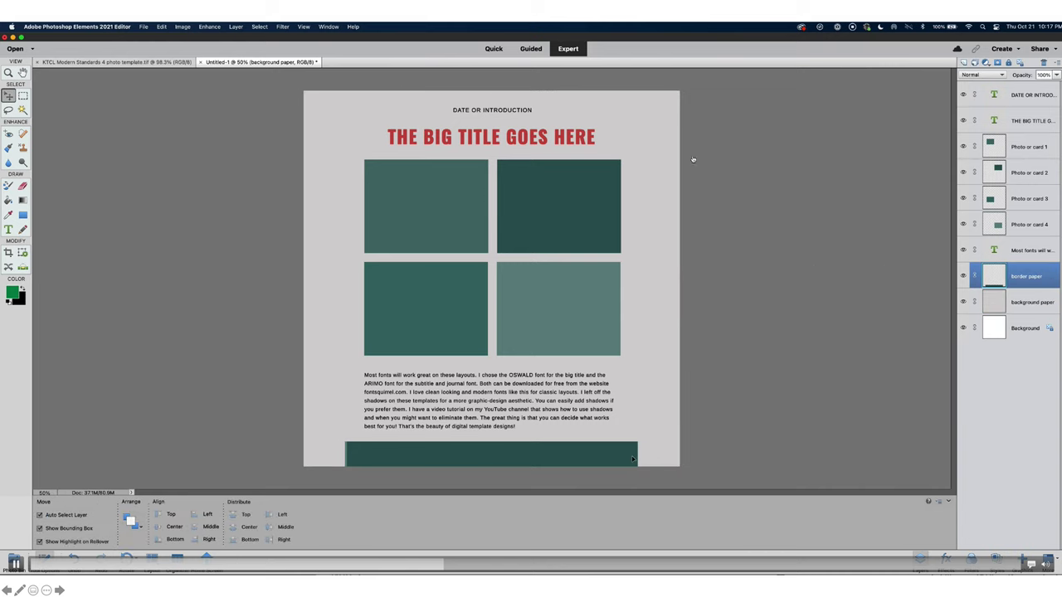
pyautogui.moveTo(645, 456); pyautogui.dragTo(678, 465)
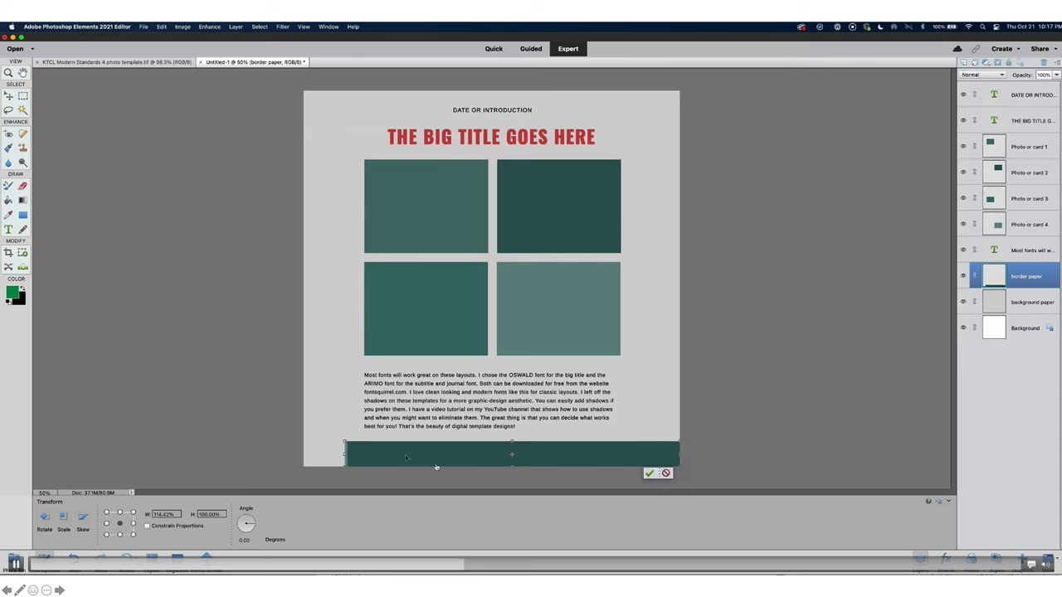
pyautogui.moveTo(345, 454); pyautogui.dragTo(300, 454)
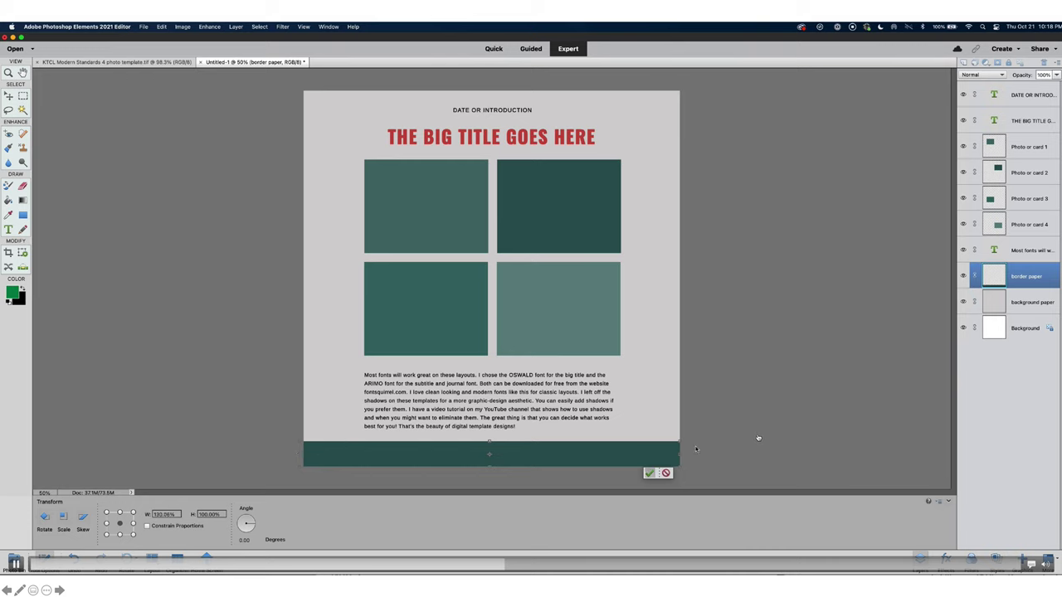
pyautogui.click(648, 473)
pyautogui.click(809, 380)
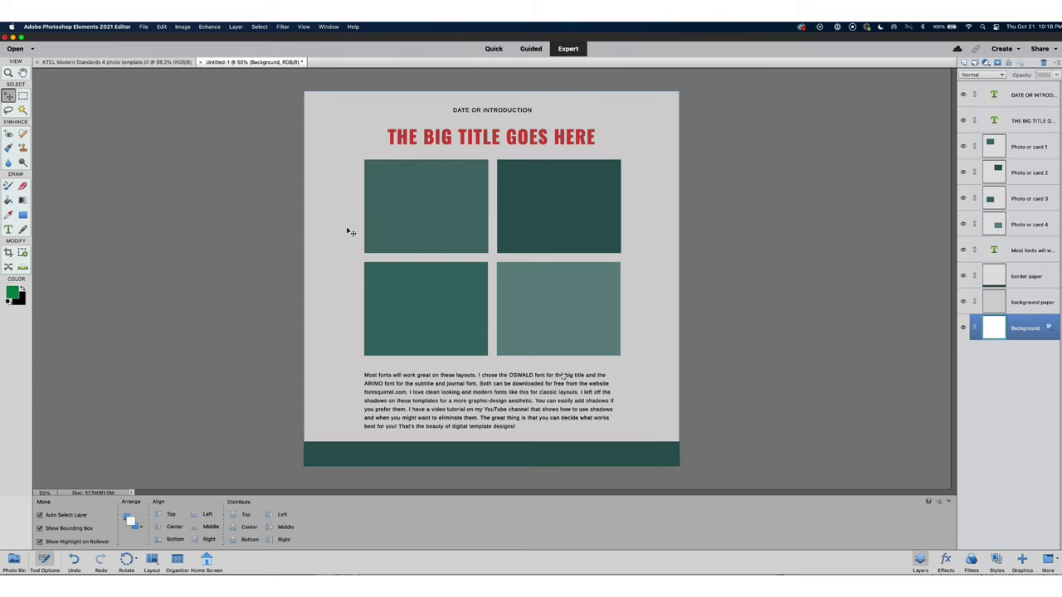
# - Select the four photo card layers and widen them together toward the page edges
pyautogui.click(398, 205)
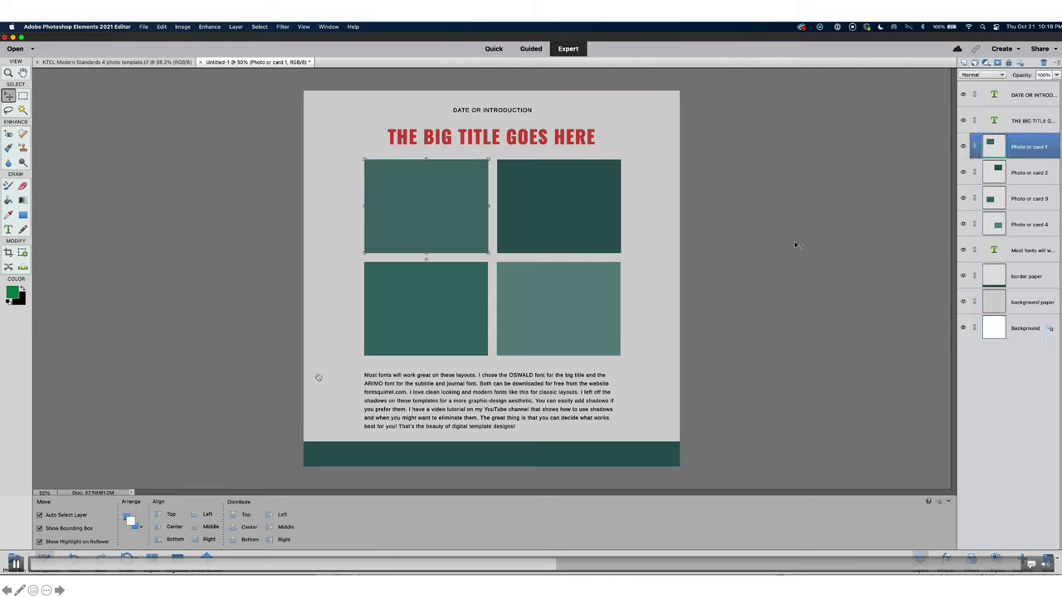
pyautogui.keyDown('shift'); pyautogui.click(1018, 176); pyautogui.keyUp('shift')
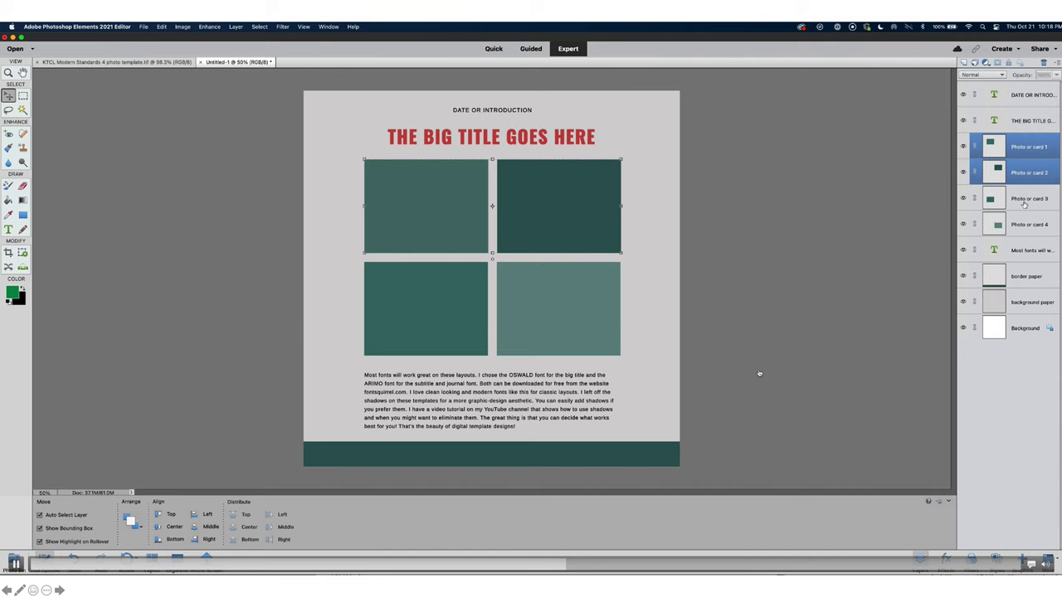
pyautogui.keyDown('shift'); pyautogui.click(1025, 199); pyautogui.keyUp('shift')
pyautogui.keyDown('shift'); pyautogui.click(1024, 225); pyautogui.keyUp('shift')
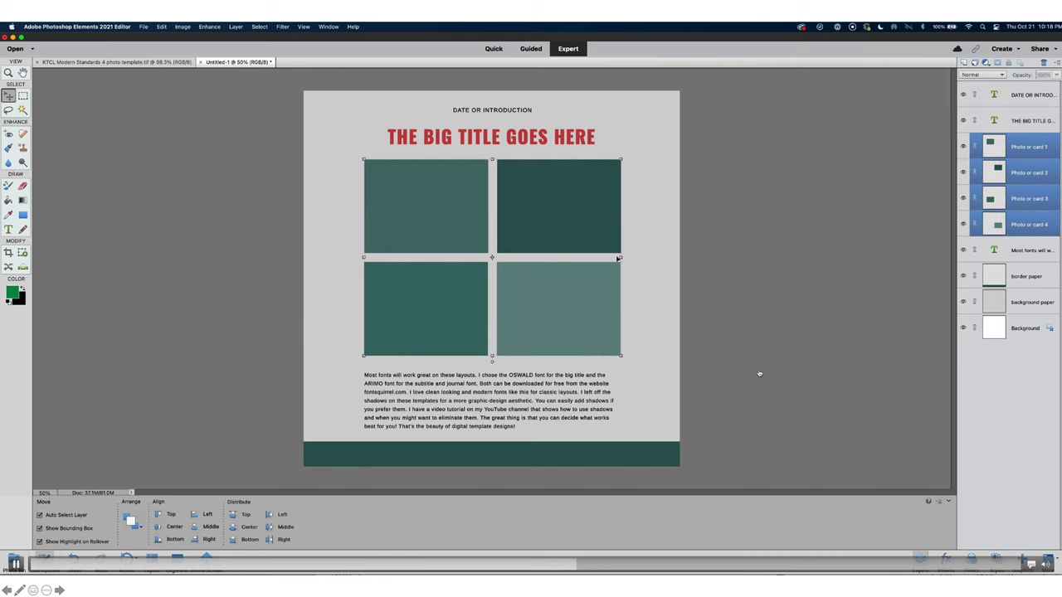
pyautogui.moveTo(620, 257); pyautogui.dragTo(659, 257)
pyautogui.moveTo(362, 257); pyautogui.dragTo(329, 257)
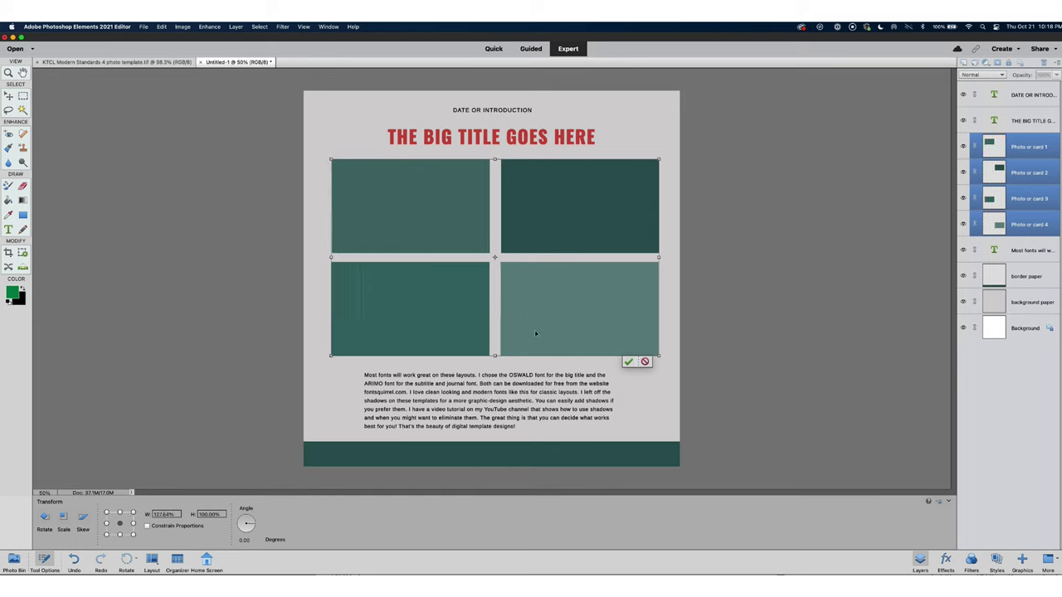
pyautogui.click(628, 362)
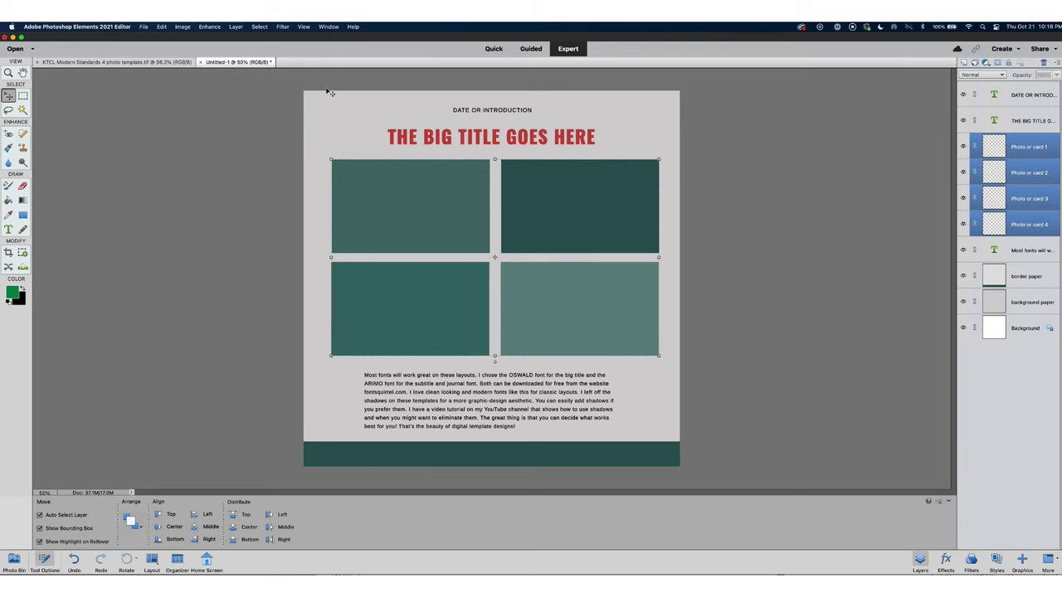
# - Show the grid and narrow the four photo boxes to exactly 10 inches wide
pyautogui.click(300, 25)
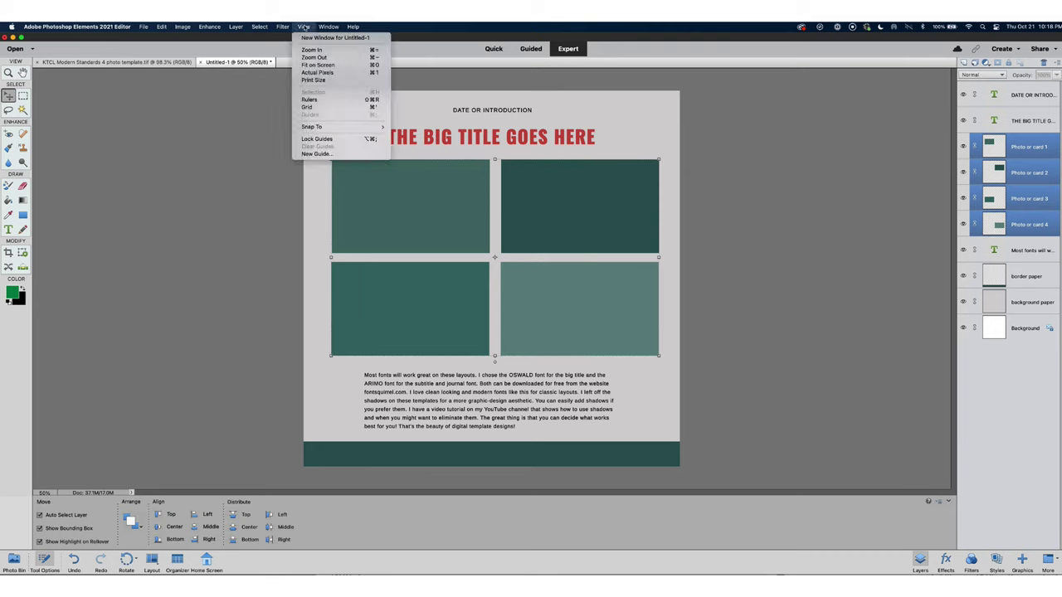
pyautogui.click(309, 109)
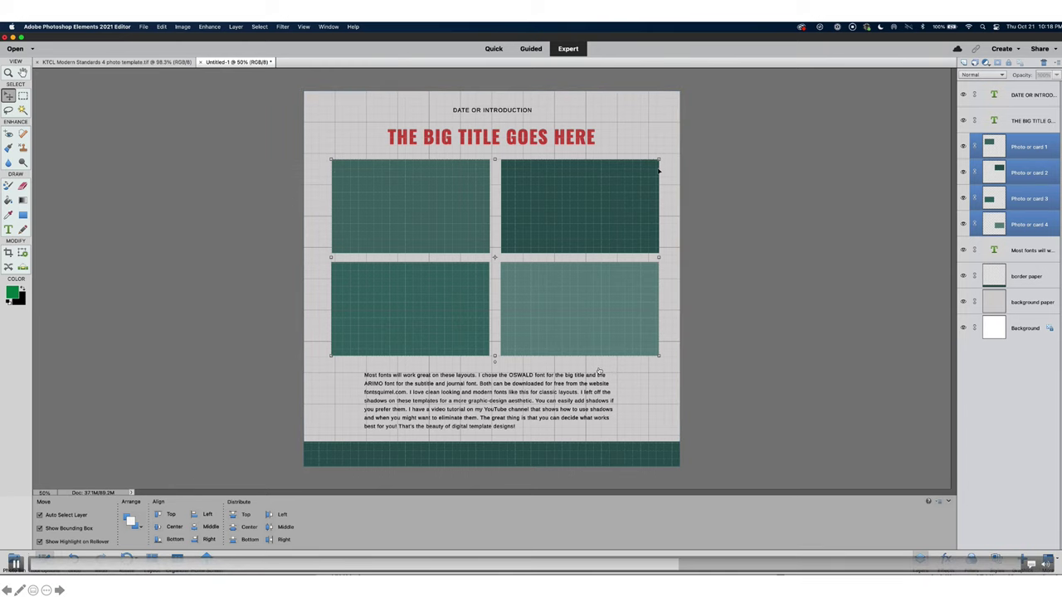
pyautogui.moveTo(660, 257); pyautogui.dragTo(650, 258)
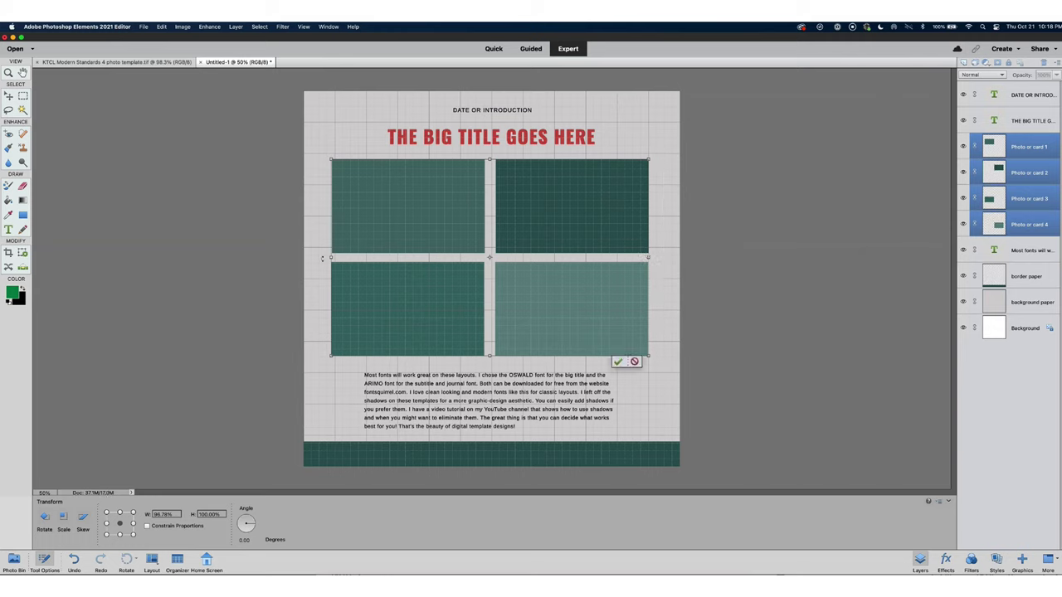
pyautogui.moveTo(332, 257); pyautogui.dragTo(335, 258)
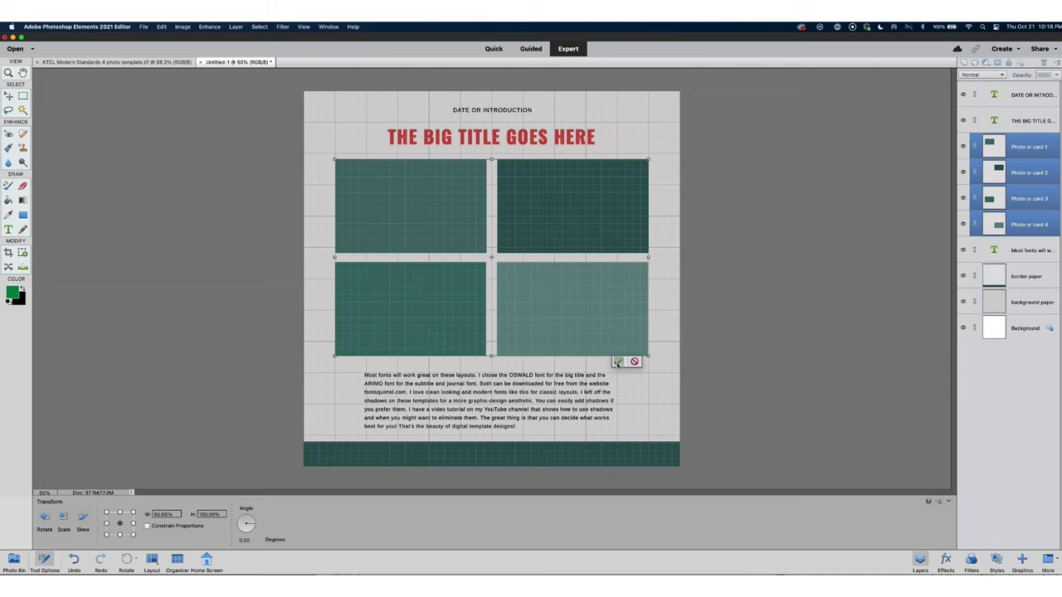
pyautogui.click(617, 362)
pyautogui.click(846, 357)
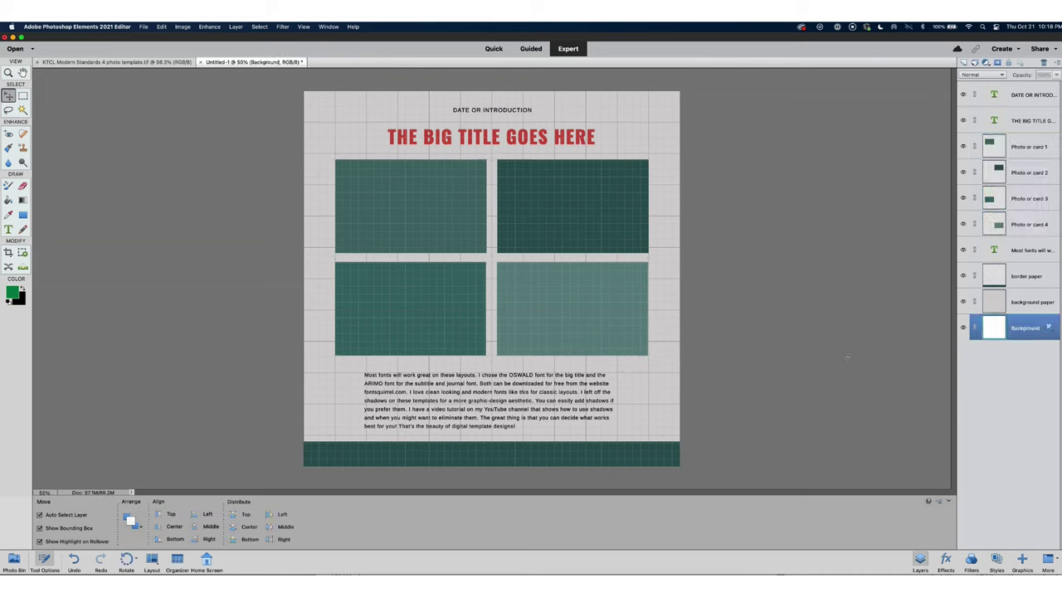
# - Widen the journaling paragraph's text box to match the photo boxes' 10-inch width
pyautogui.click(577, 389)
pyautogui.doubleClick(577, 389)
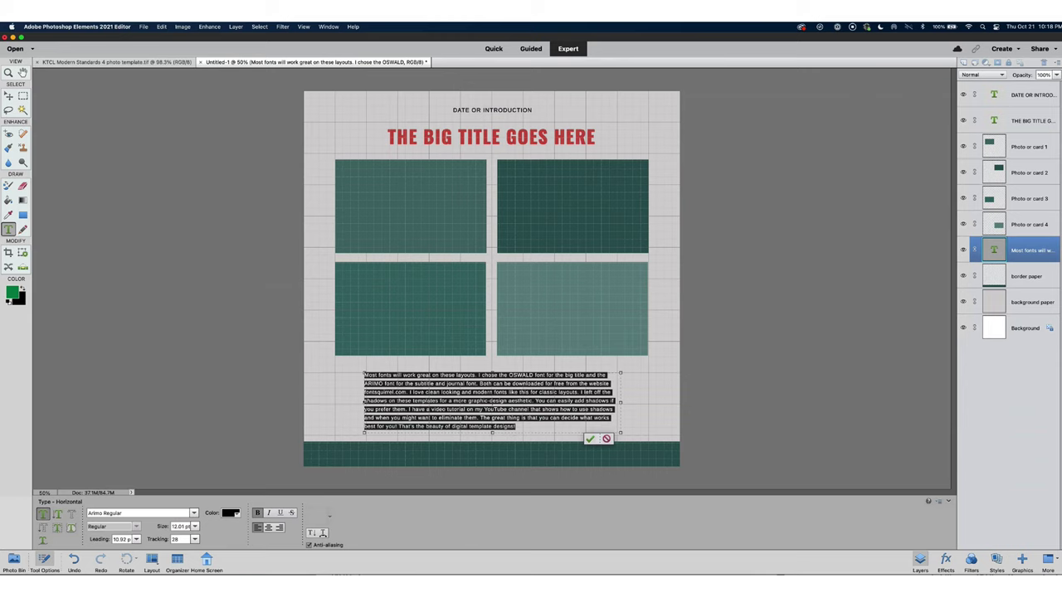
pyautogui.moveTo(363, 402); pyautogui.dragTo(334, 403)
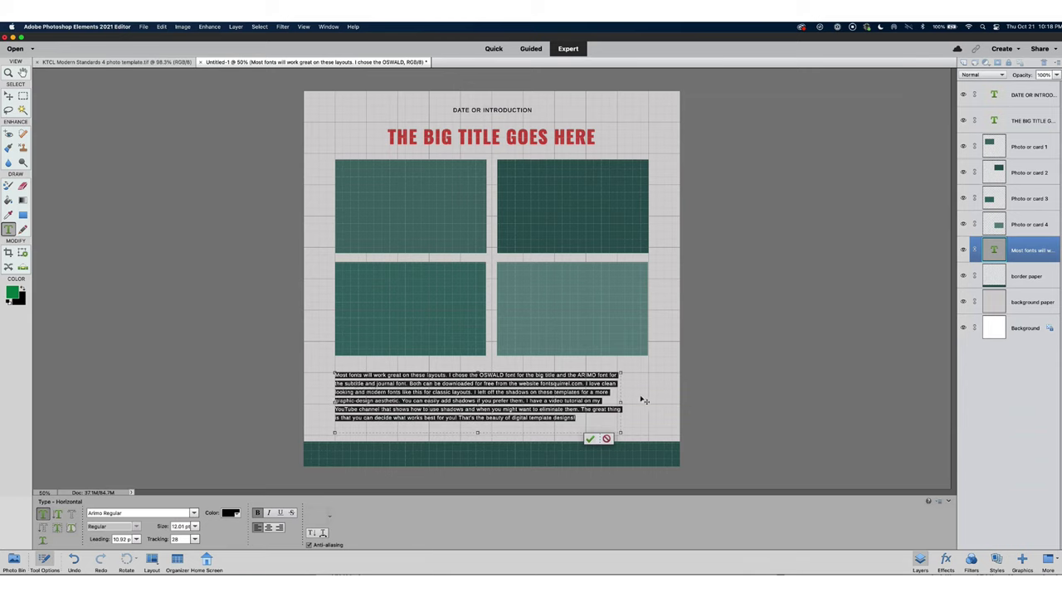
pyautogui.moveTo(621, 403); pyautogui.dragTo(647, 402)
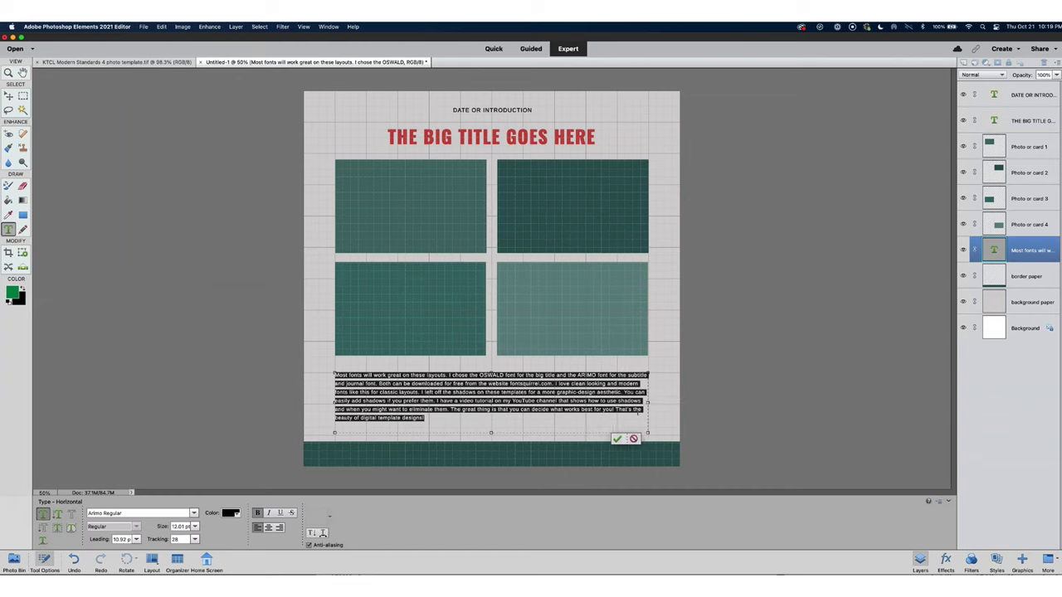
pyautogui.hotkey('ctrl', 'Return')
pyautogui.press('v')
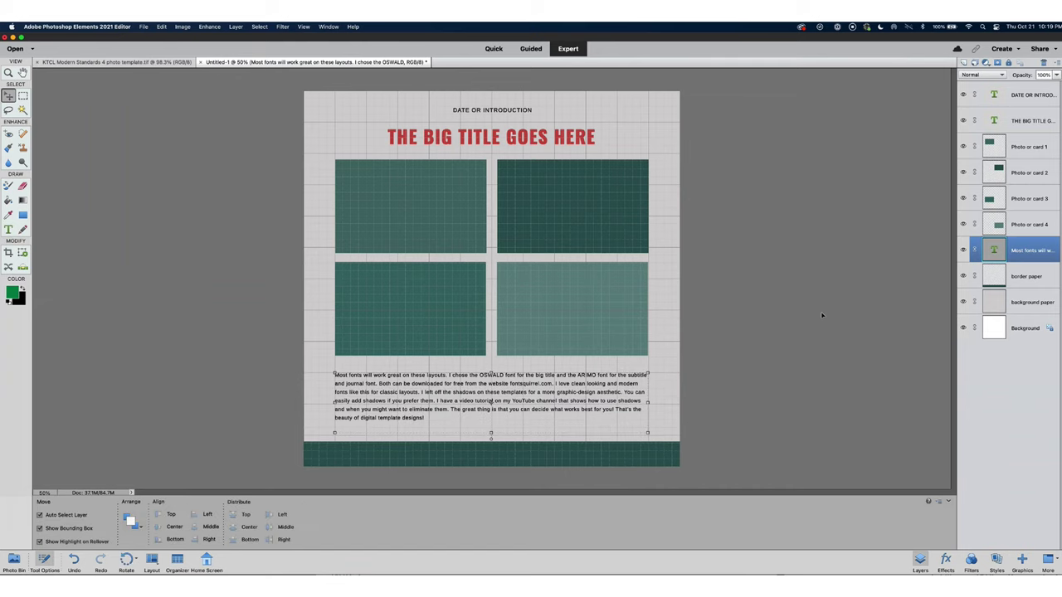
pyautogui.click(822, 315)
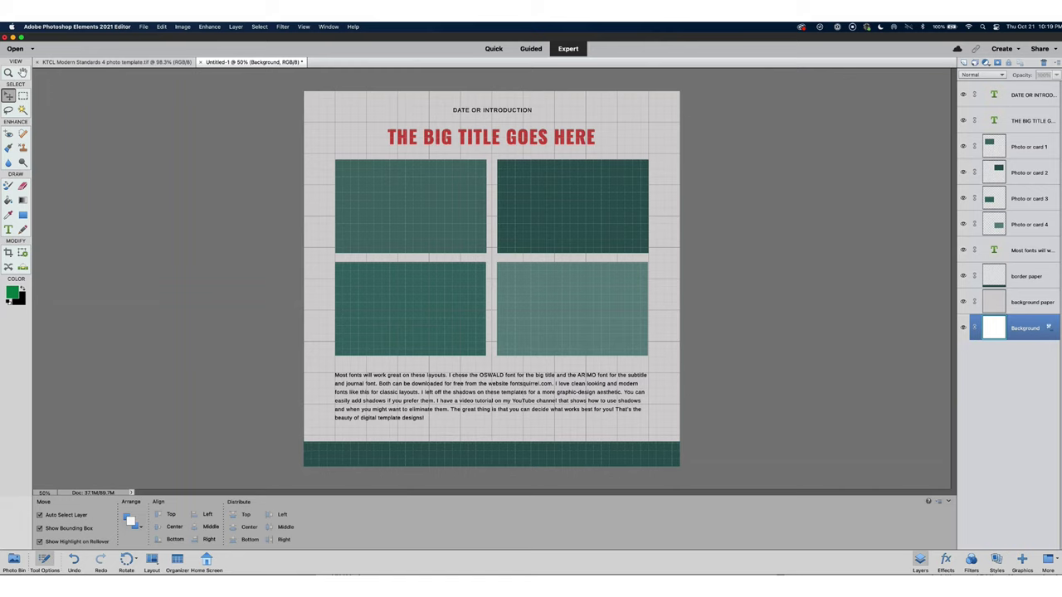
# - Turn off the grid overlay
pyautogui.click(303, 26)
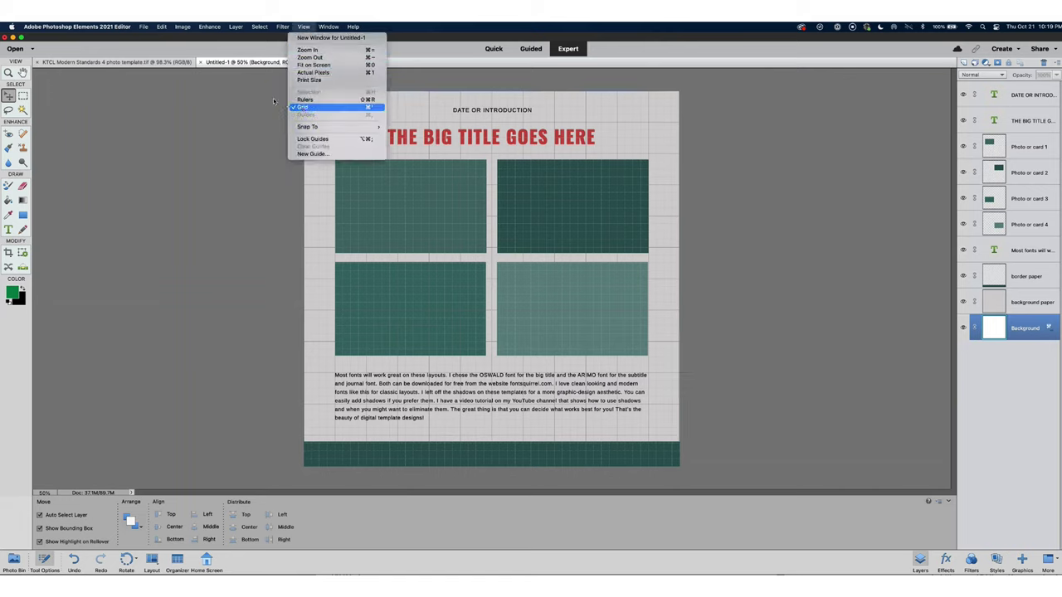
pyautogui.click(303, 108)
pyautogui.click(143, 27)
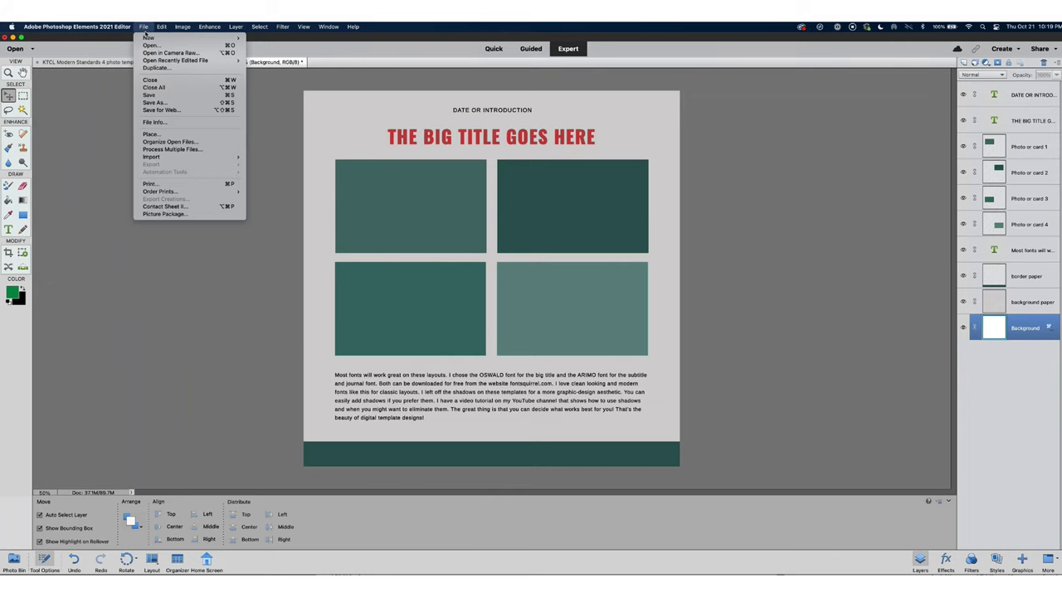
# - Save the page as the TIFF 'altered template modern standard.tif', accepting the TIFF options
pyautogui.click(163, 104)
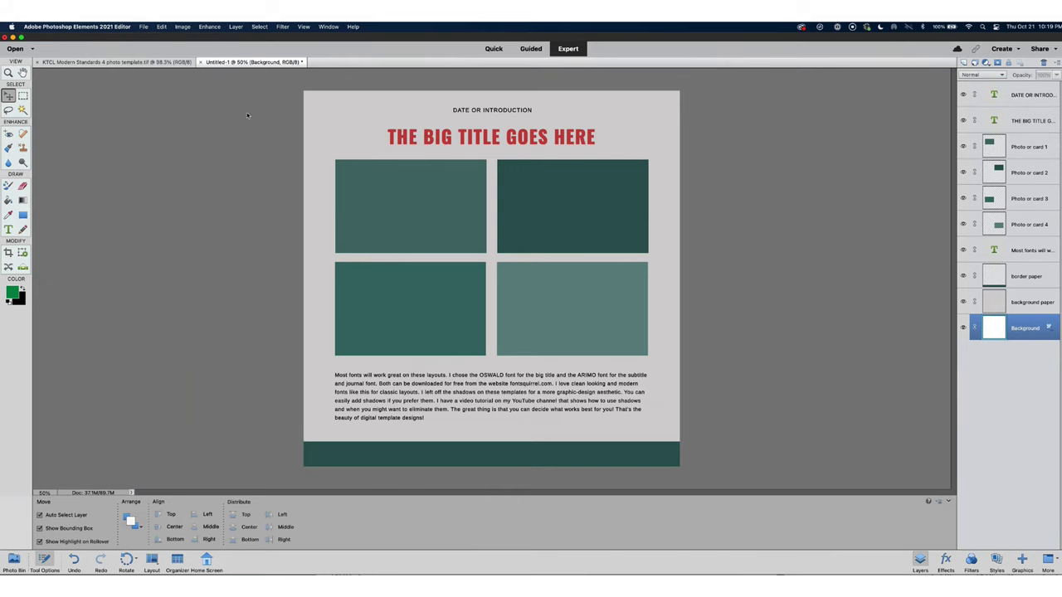
pyautogui.click(521, 133)
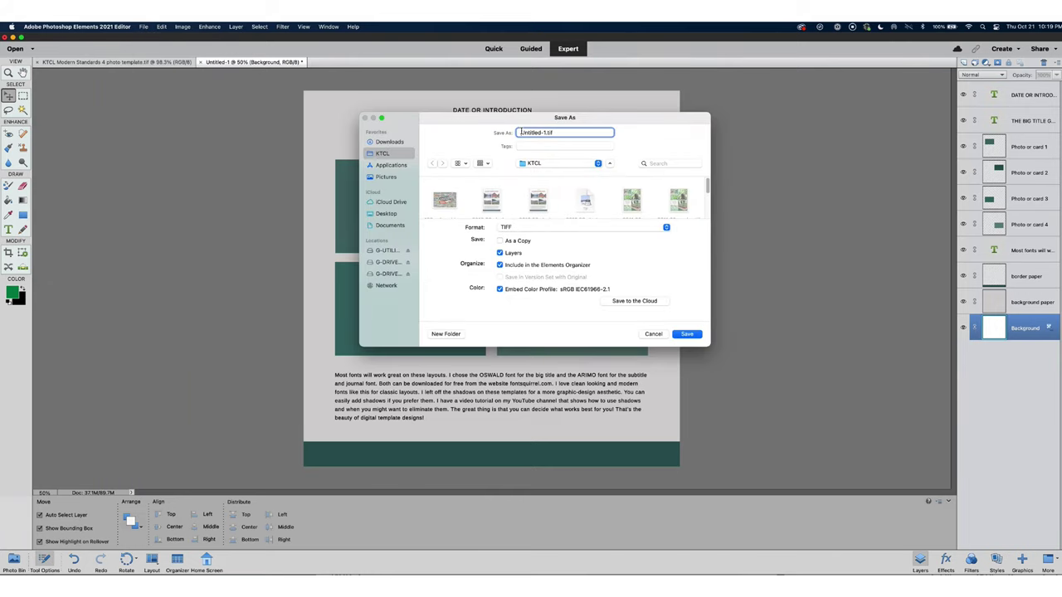
pyautogui.write('altered template')
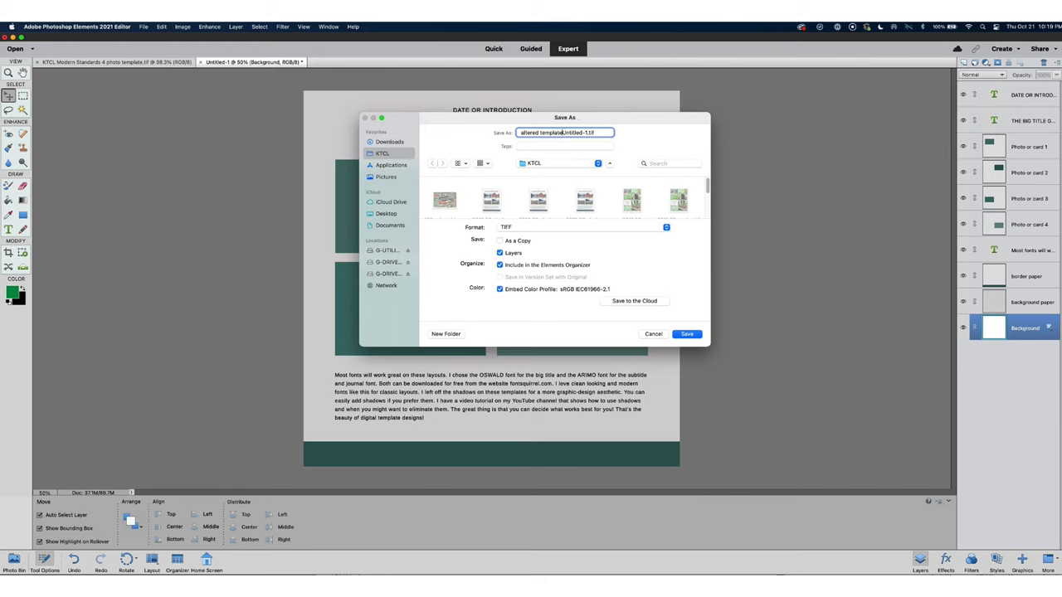
pyautogui.moveTo(604, 133); pyautogui.dragTo(569, 133)
pyautogui.press('BackSpace')
pyautogui.press('BackSpace')
pyautogui.write('modern standard')
pyautogui.click(686, 333)
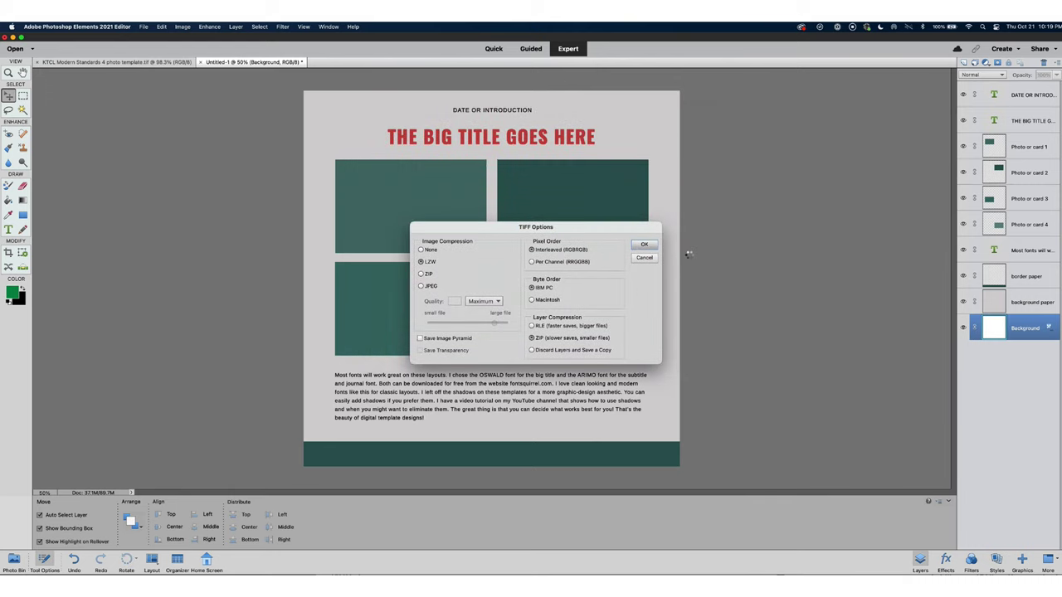
pyautogui.press('Return')
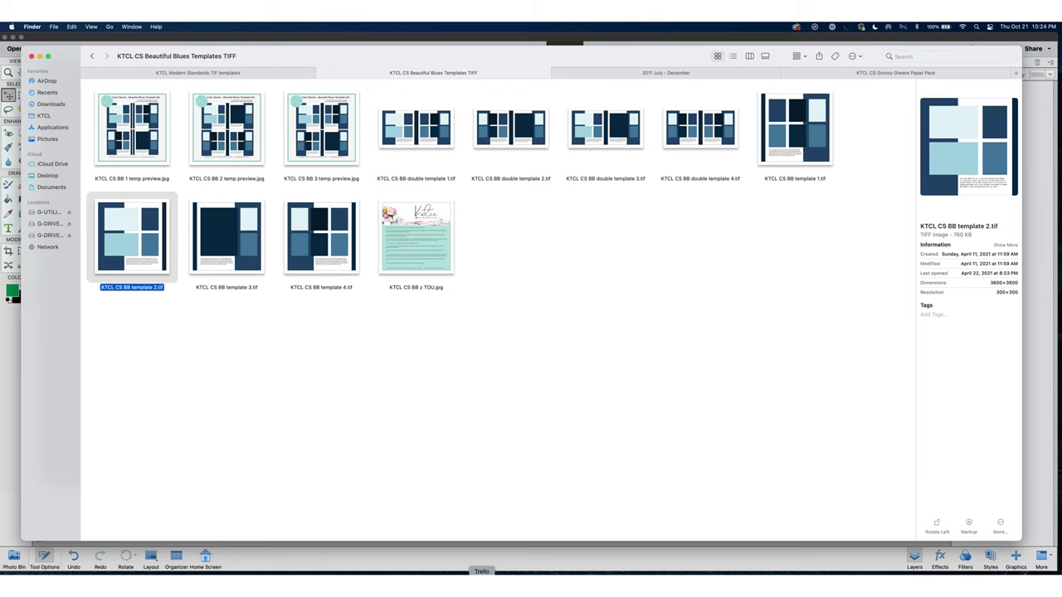
# - Open KTCL CS BB template 2.tif with Adobe Photoshop Elements Editor
pyautogui.rightClick(143, 228)
pyautogui.moveTo(162, 242)
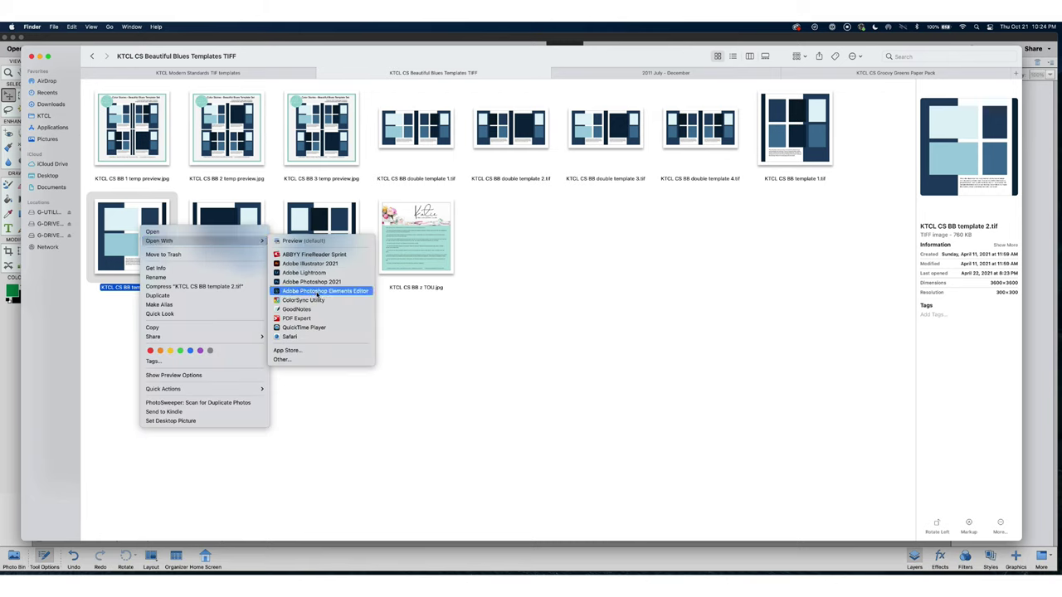
pyautogui.click(320, 291)
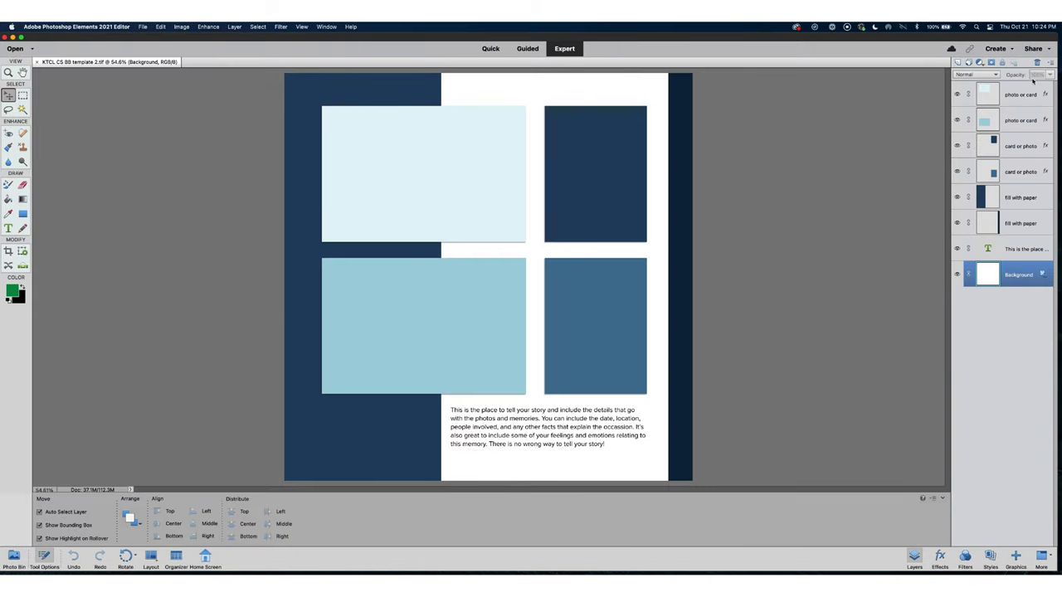
# - Create a new blank U.S. Paper Letter 8.5 x 11 in document
pyautogui.click(143, 26)
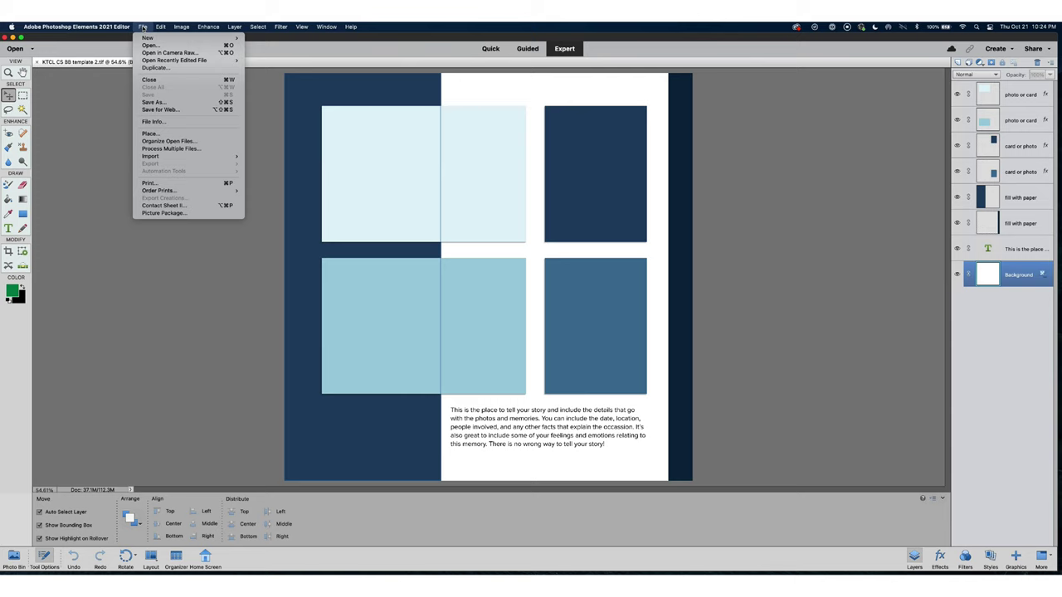
pyautogui.moveTo(185, 40)
pyautogui.click(268, 39)
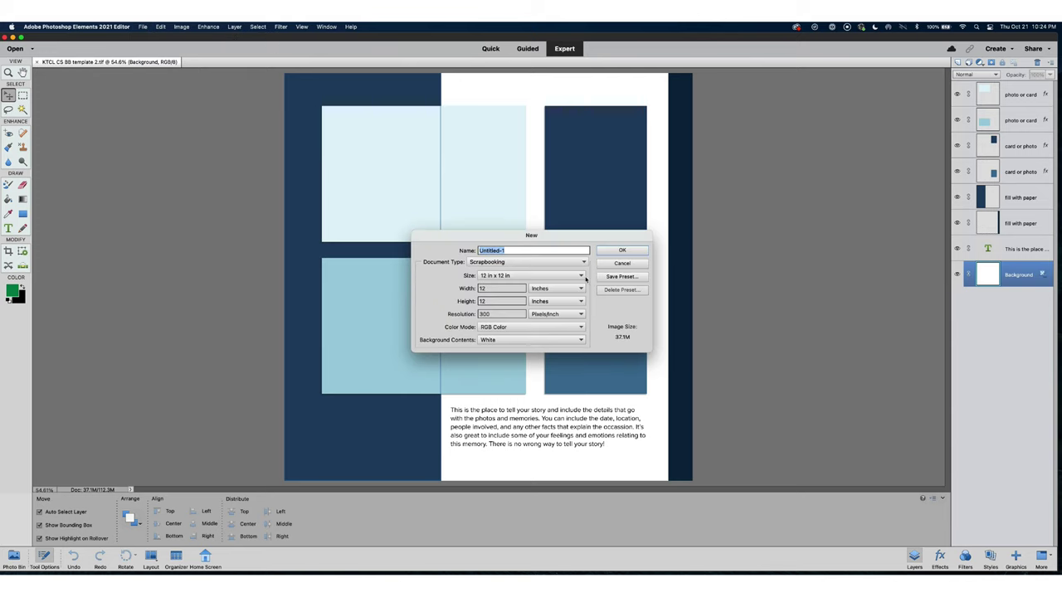
pyautogui.click(583, 276)
pyautogui.click(584, 277)
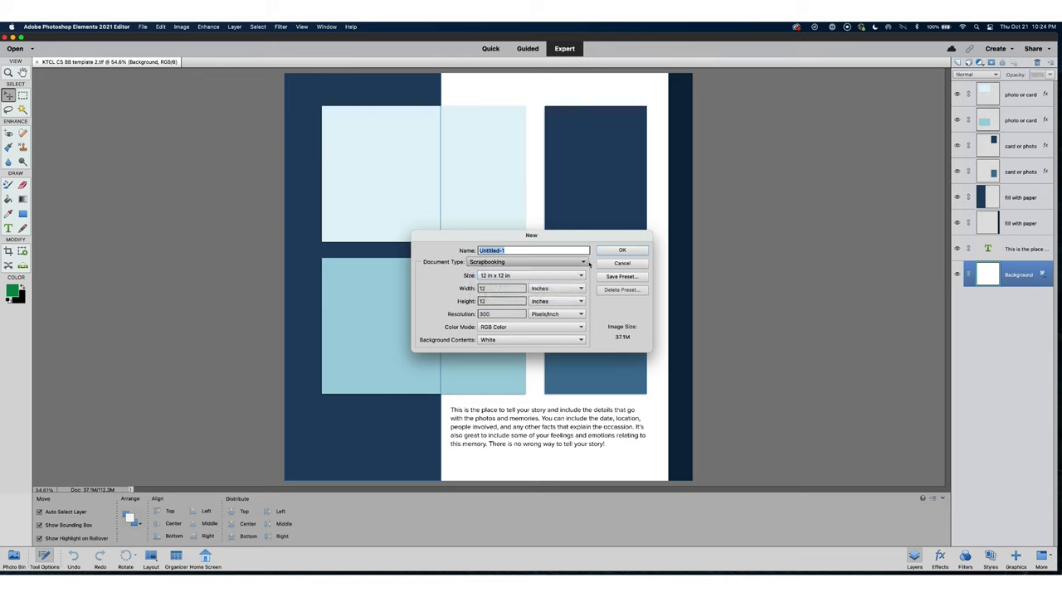
pyautogui.click(585, 262)
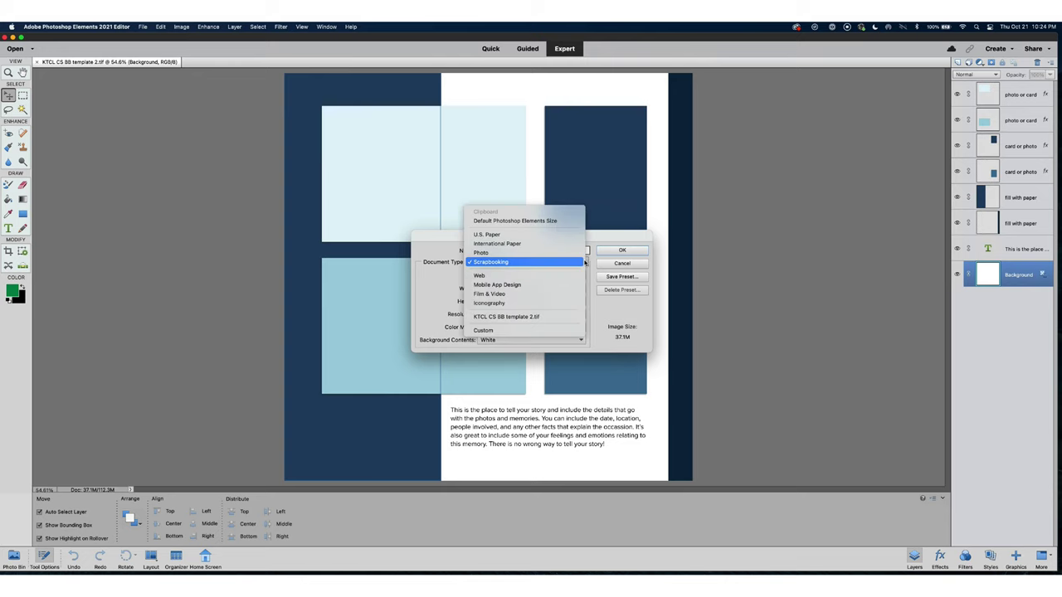
pyautogui.click(508, 235)
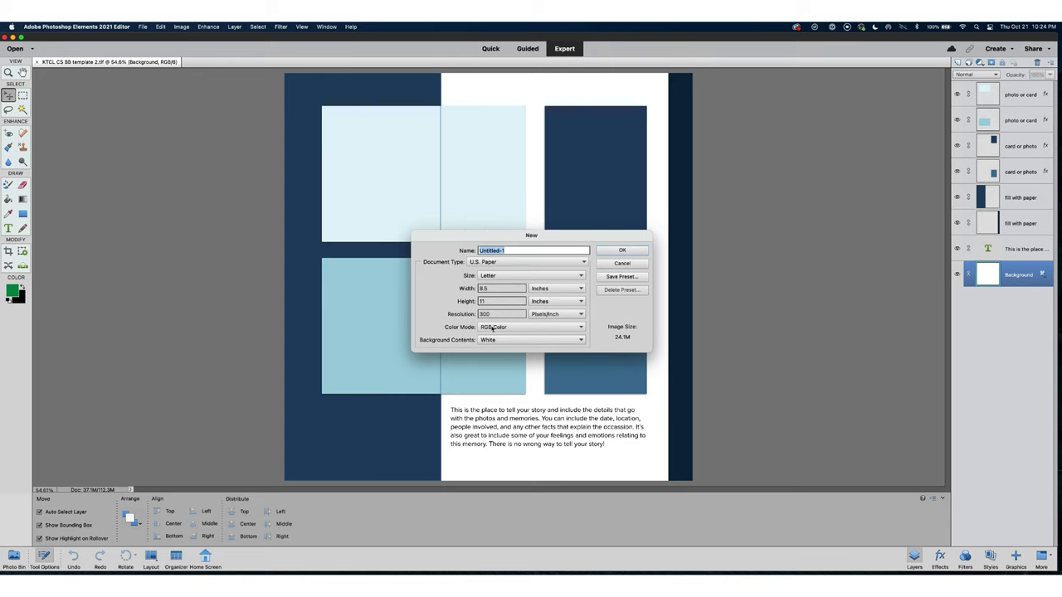
pyautogui.click(604, 254)
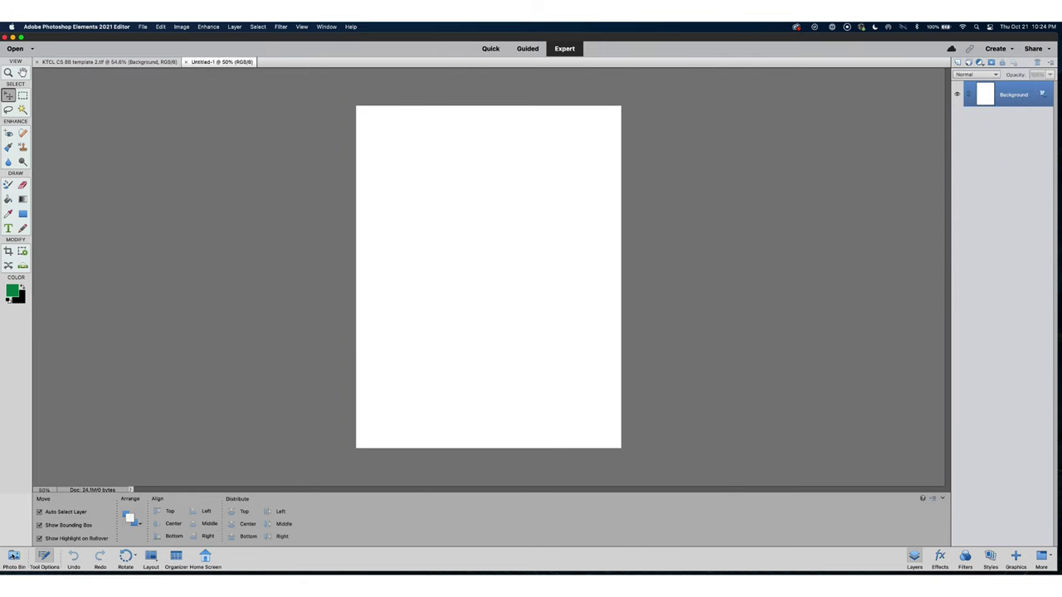
# - Copy template 2's layers, from the top card down to the text layer, into Untitled-1
pyautogui.click(13, 556)
pyautogui.click(71, 530)
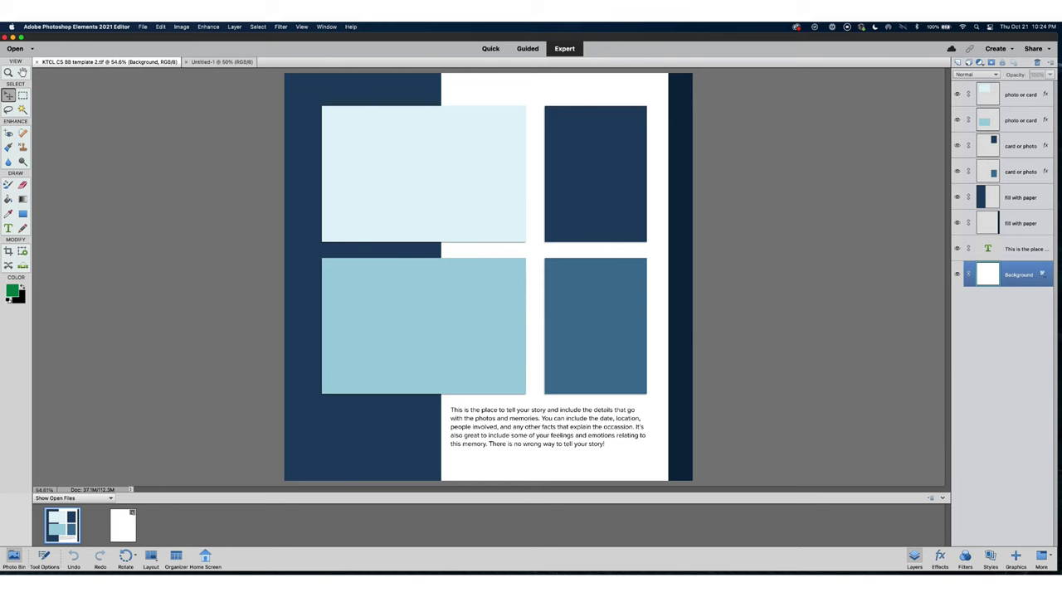
pyautogui.click(1036, 95)
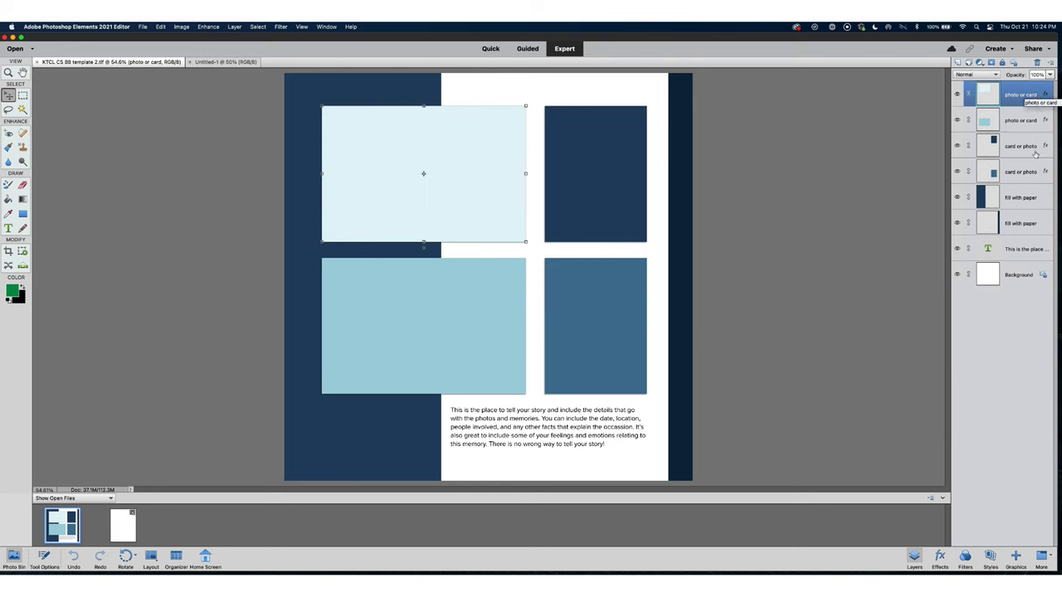
pyautogui.keyDown('shift'); pyautogui.click(1024, 261); pyautogui.keyUp('shift')
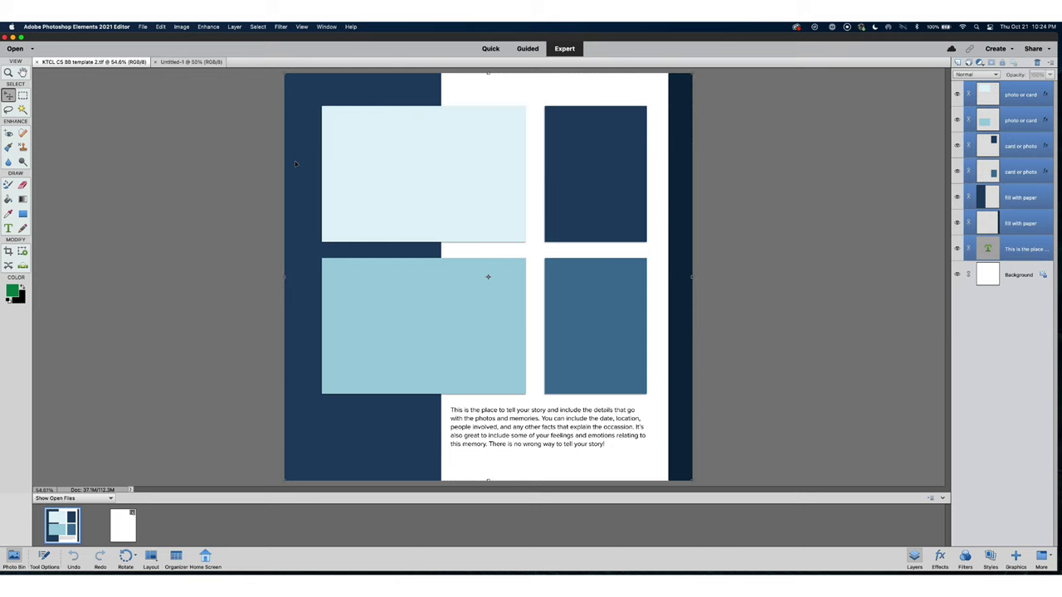
pyautogui.moveTo(193, 319); pyautogui.dragTo(123, 525)
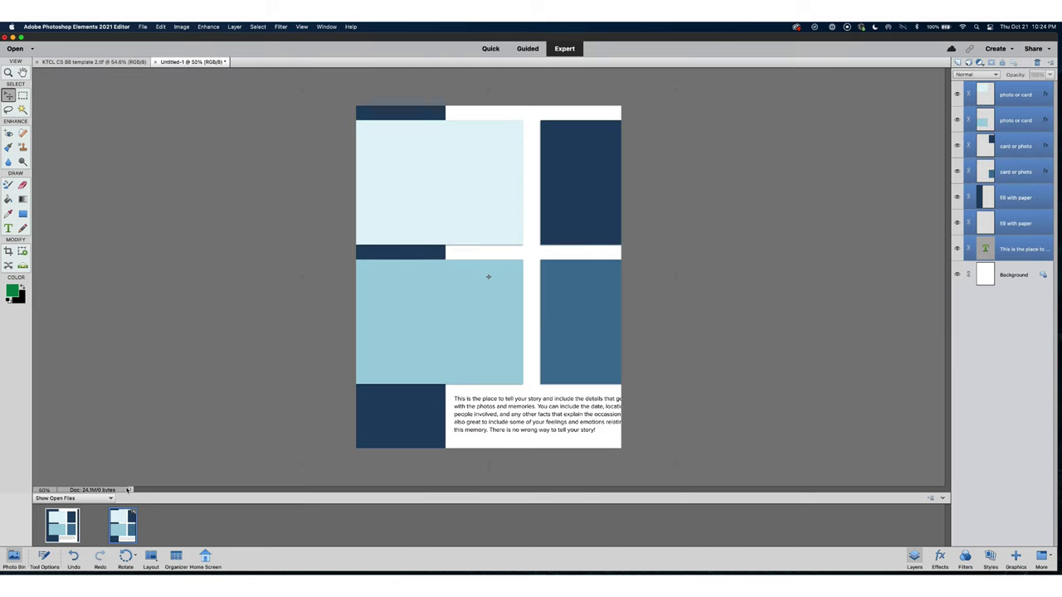
pyautogui.click(302, 90)
# - Shrink the copied layers proportionally from the corners and turn on the View grid
pyautogui.moveTo(312, 98); pyautogui.dragTo(367, 130)
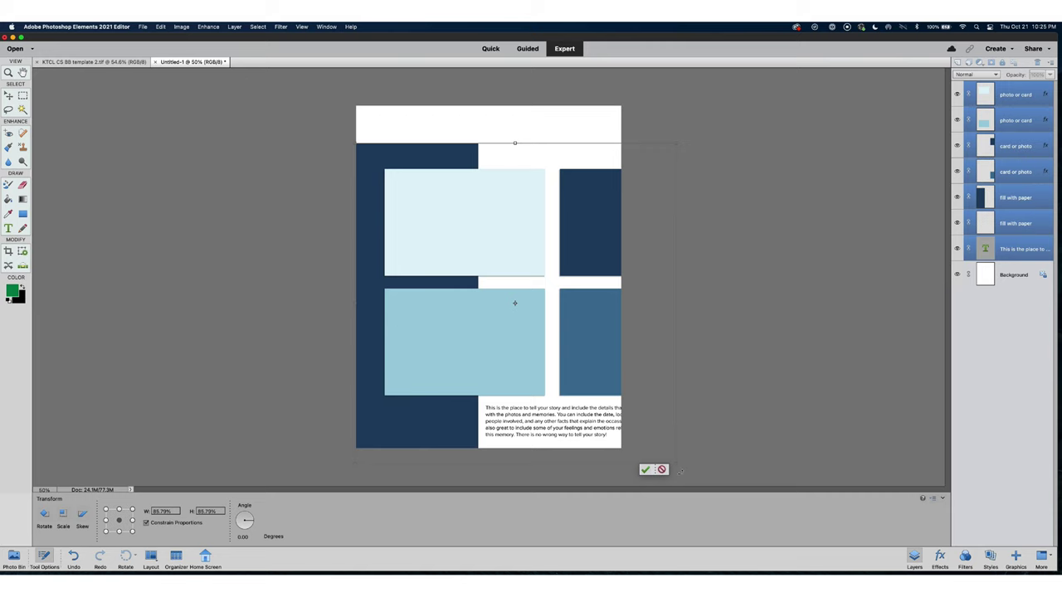
pyautogui.moveTo(662, 452); pyautogui.dragTo(617, 412)
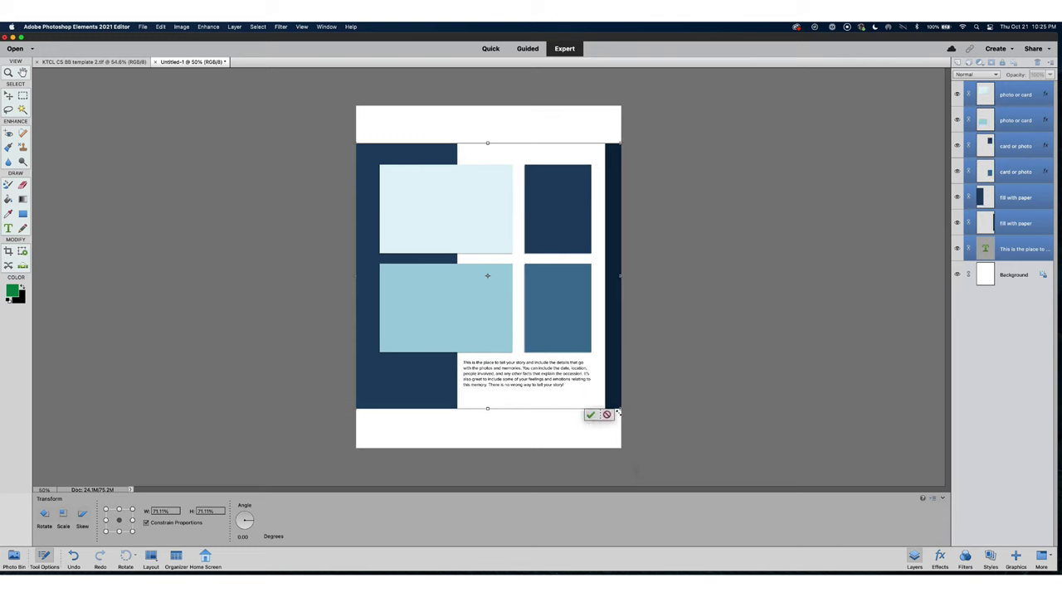
pyautogui.click(301, 26)
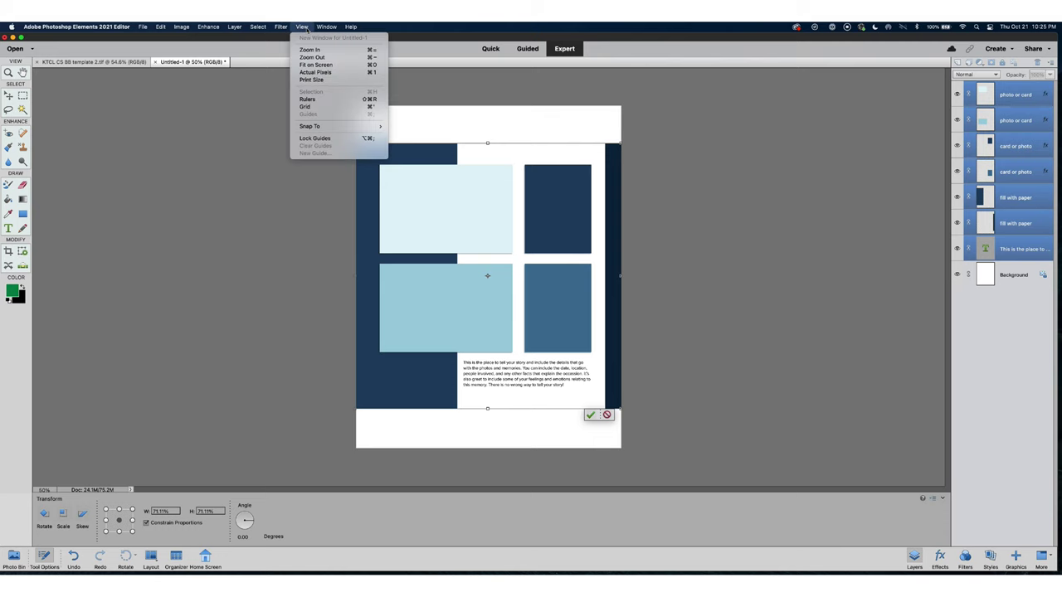
pyautogui.click(307, 107)
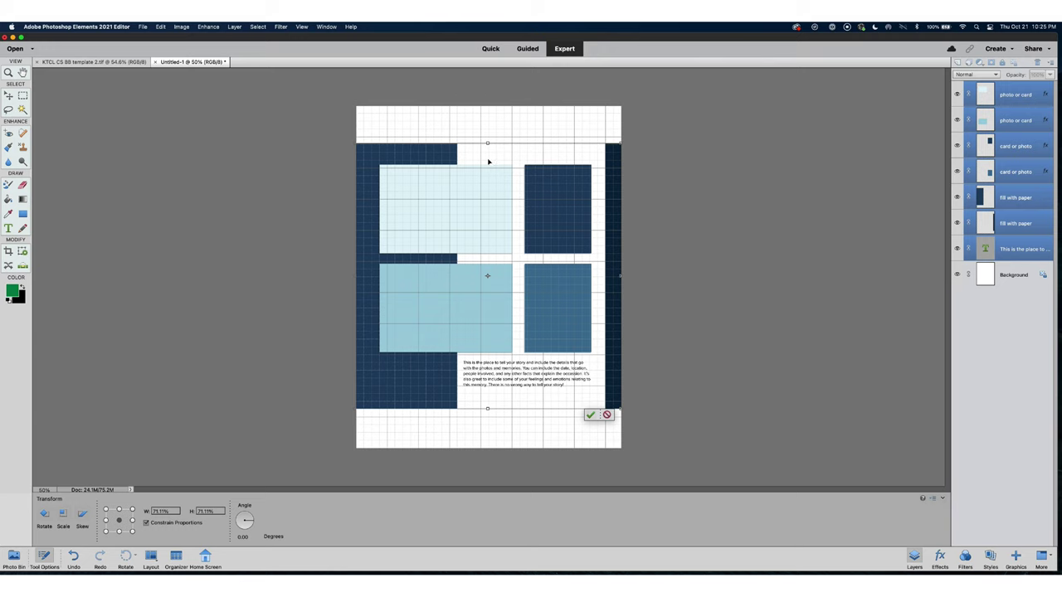
# - Try stretching the layers to the page top and bottom, then cancel the resize
pyautogui.moveTo(489, 132); pyautogui.dragTo(489, 105)
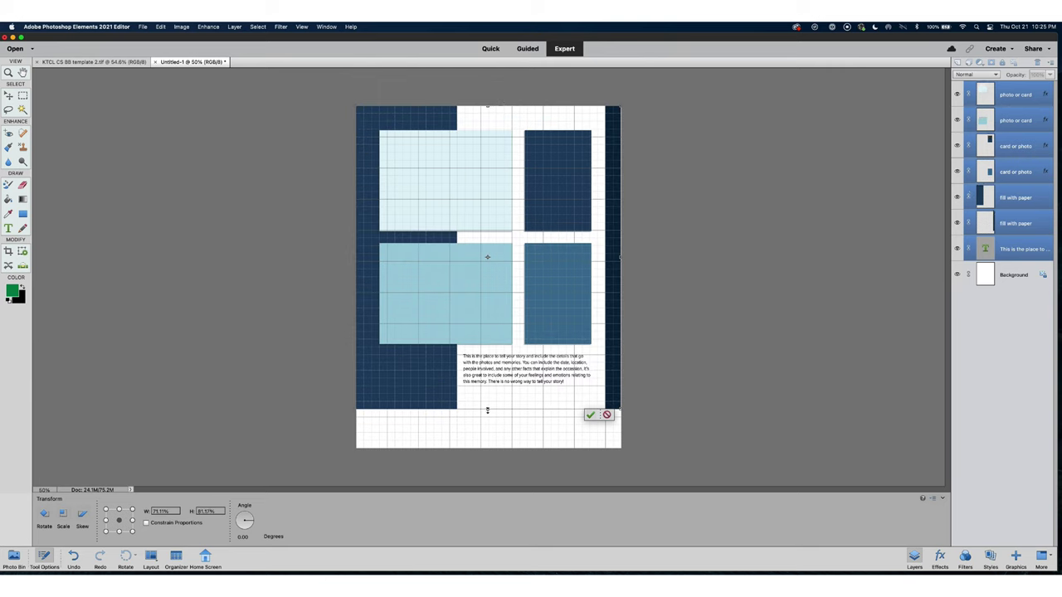
pyautogui.moveTo(487, 410); pyautogui.dragTo(489, 449)
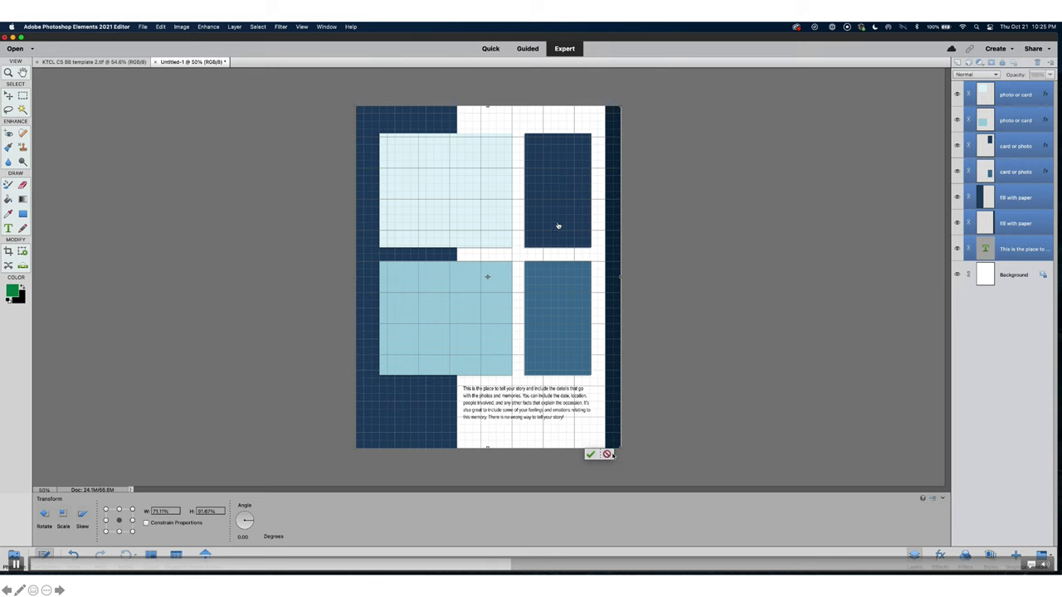
pyautogui.press('Escape')
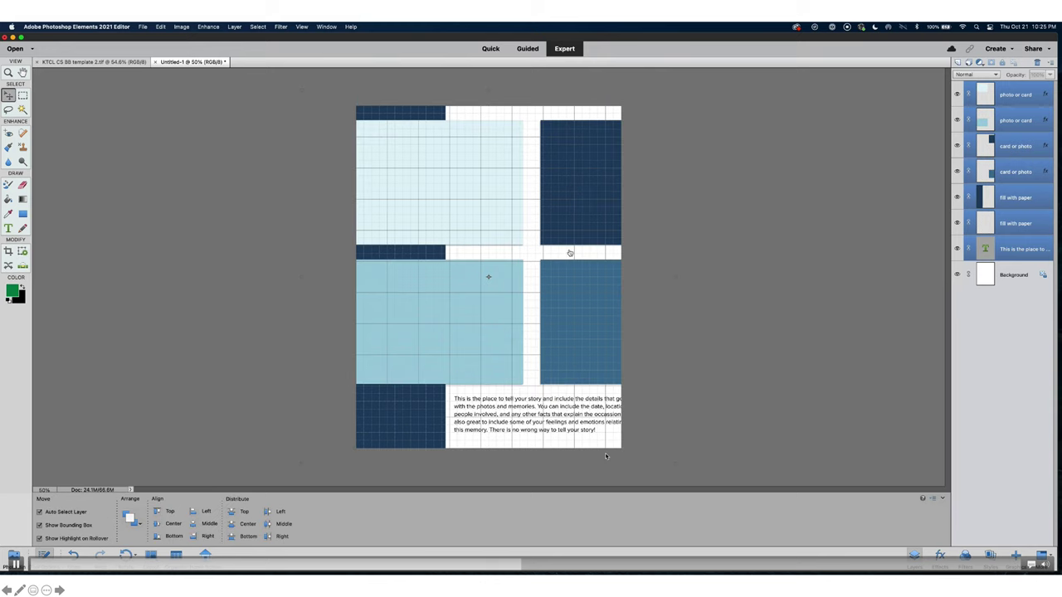
# - Scale the copied layout proportionally to about 71% so it spans the 8.5-inch width, and commit
pyautogui.click(160, 27)
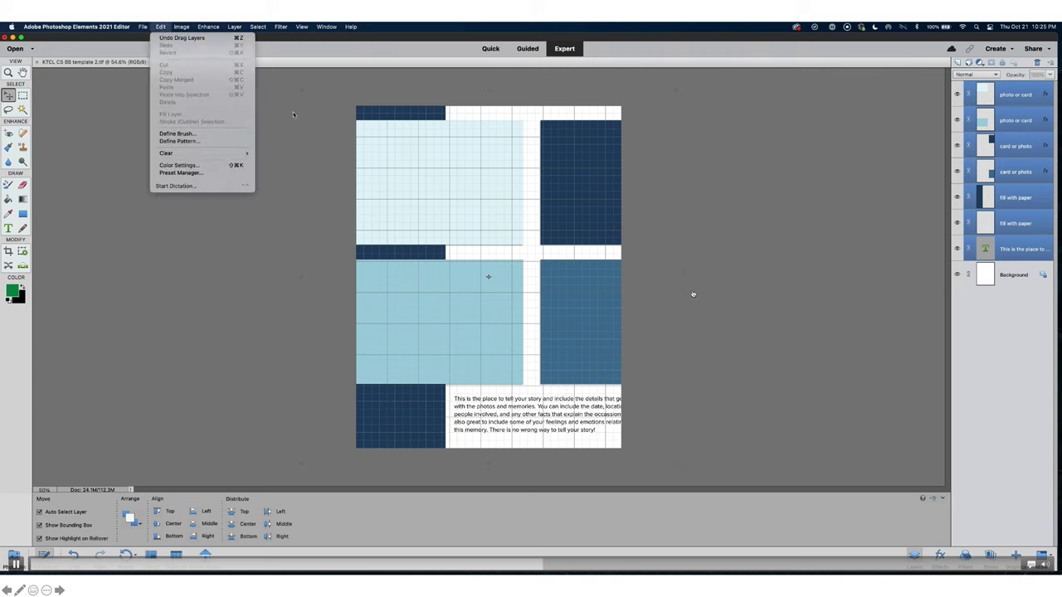
pyautogui.press('super+n')
pyautogui.press('super+t')
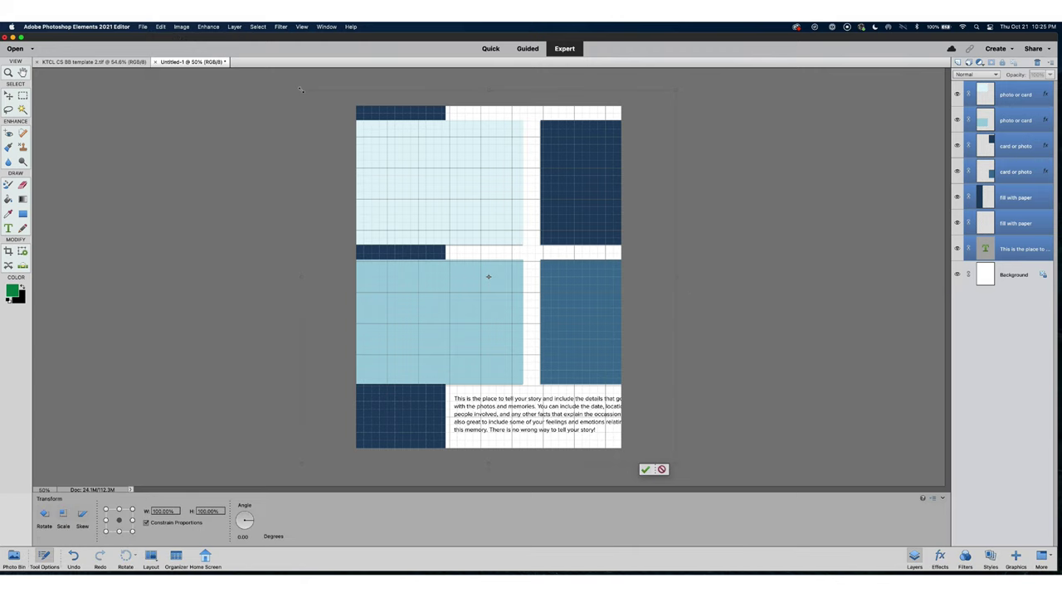
pyautogui.moveTo(357, 107); pyautogui.dragTo(368, 134)
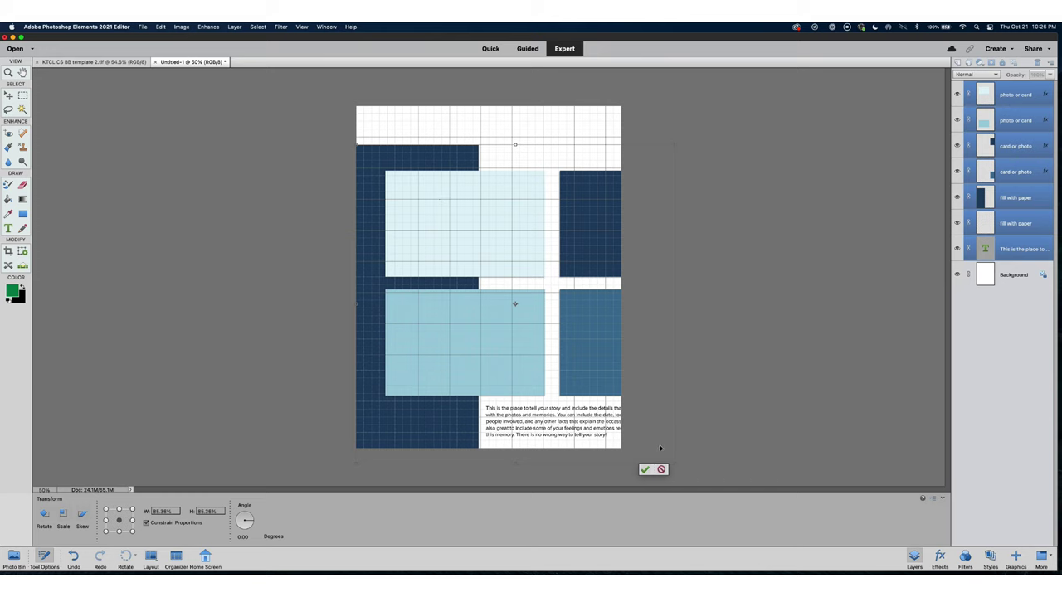
pyautogui.moveTo(675, 464); pyautogui.dragTo(628, 403)
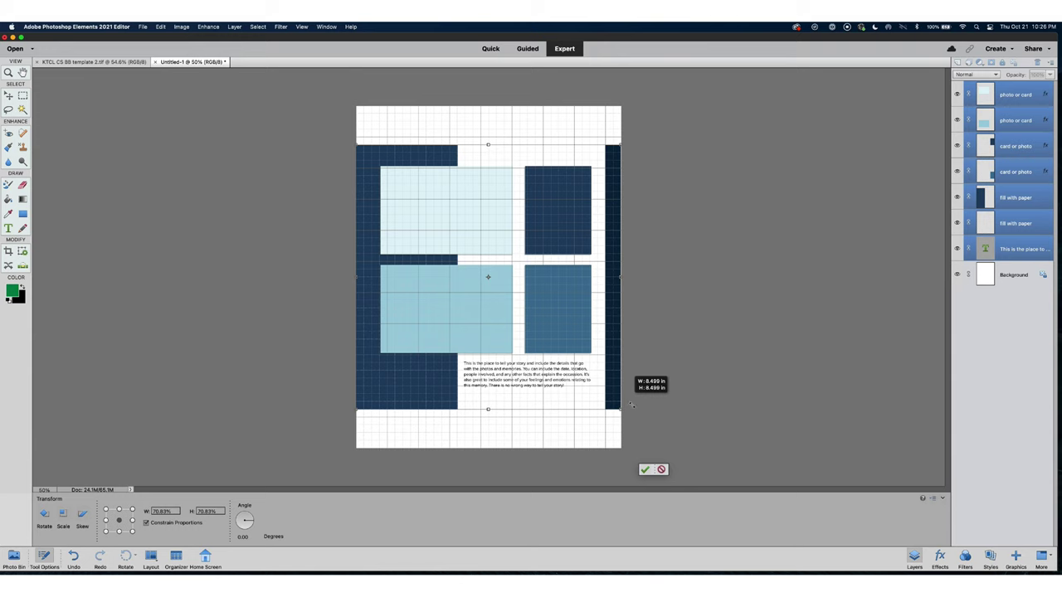
pyautogui.moveTo(631, 405); pyautogui.dragTo(628, 403)
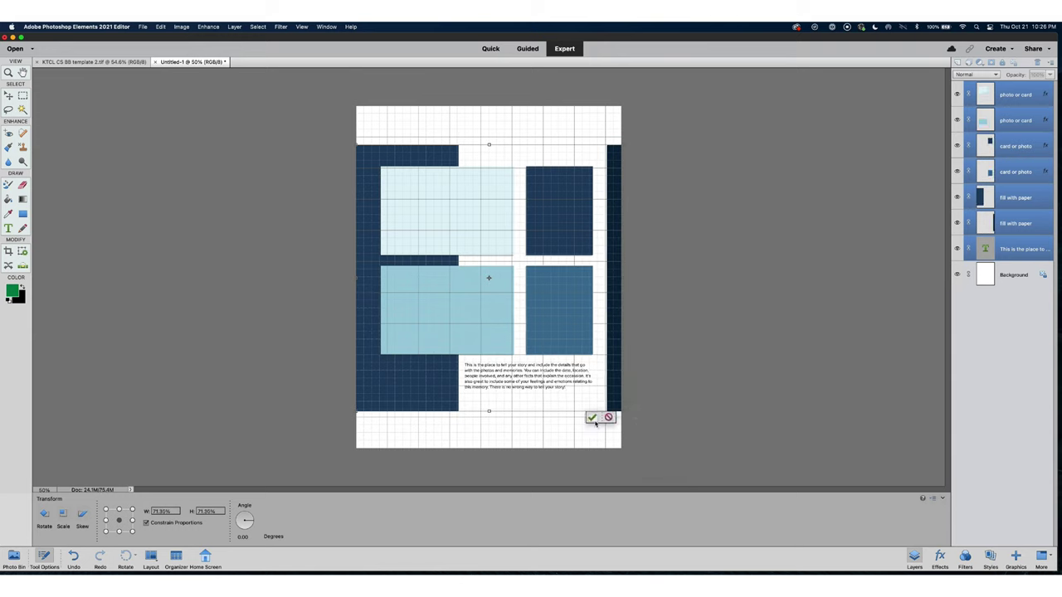
pyautogui.click(592, 419)
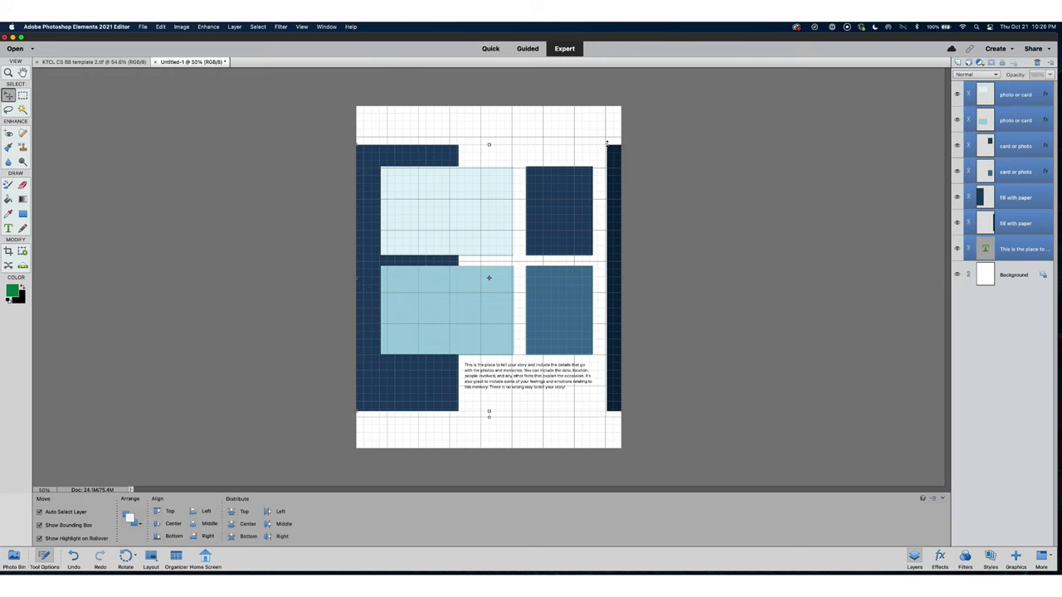
# - Stretch the dark right strip's fill layer to the page top and bottom
pyautogui.click(1015, 223)
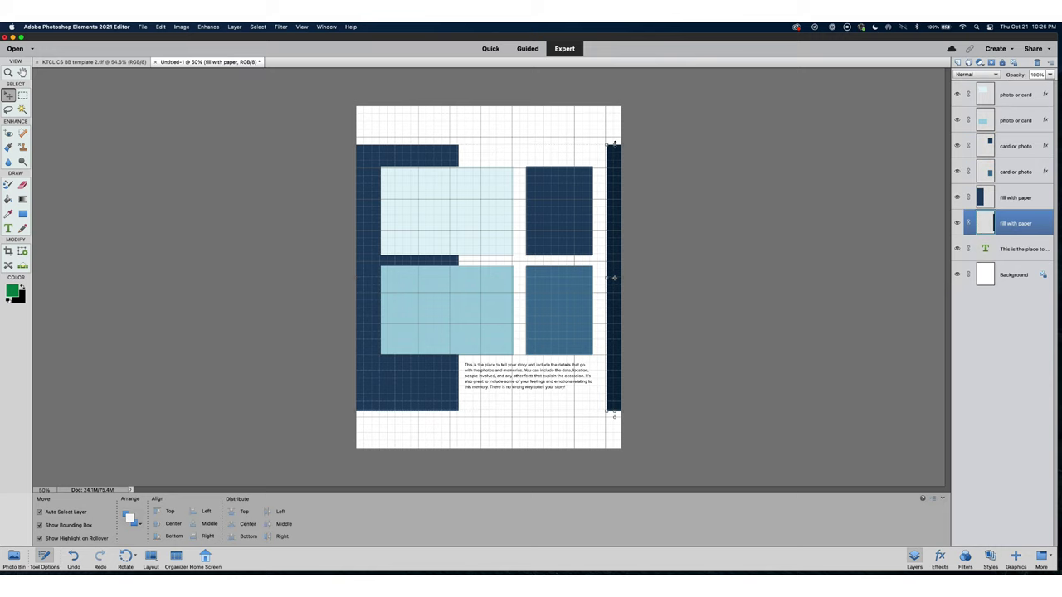
pyautogui.moveTo(614, 144); pyautogui.dragTo(614, 99)
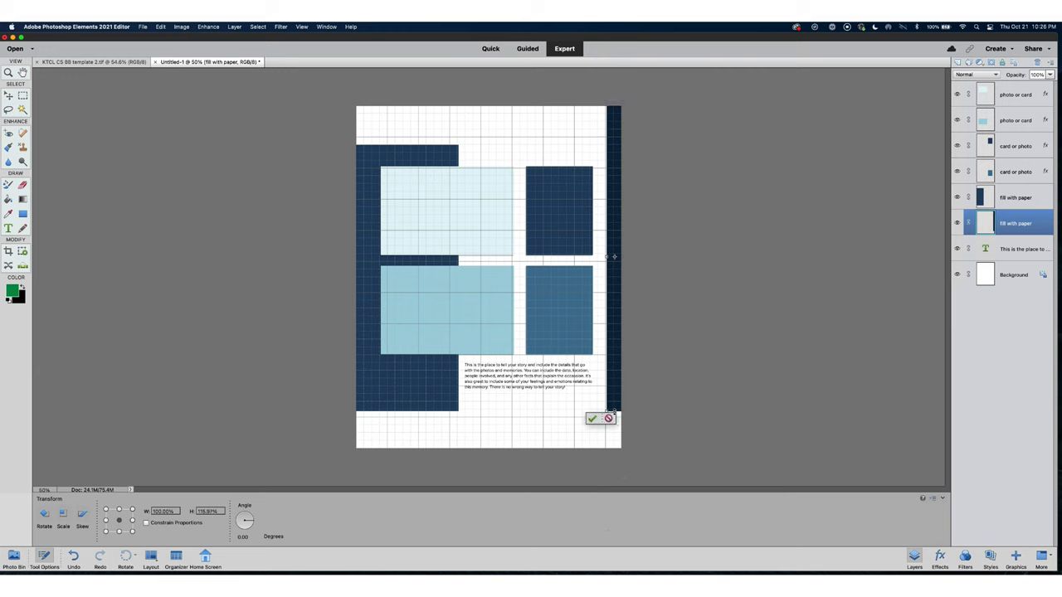
pyautogui.moveTo(614, 415); pyautogui.dragTo(614, 452)
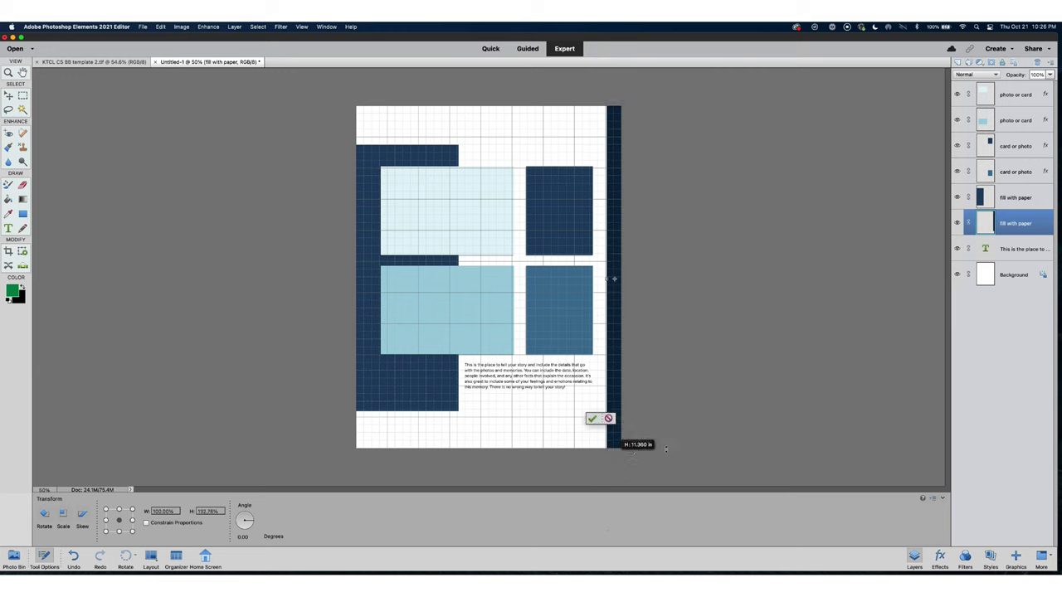
pyautogui.press('Return')
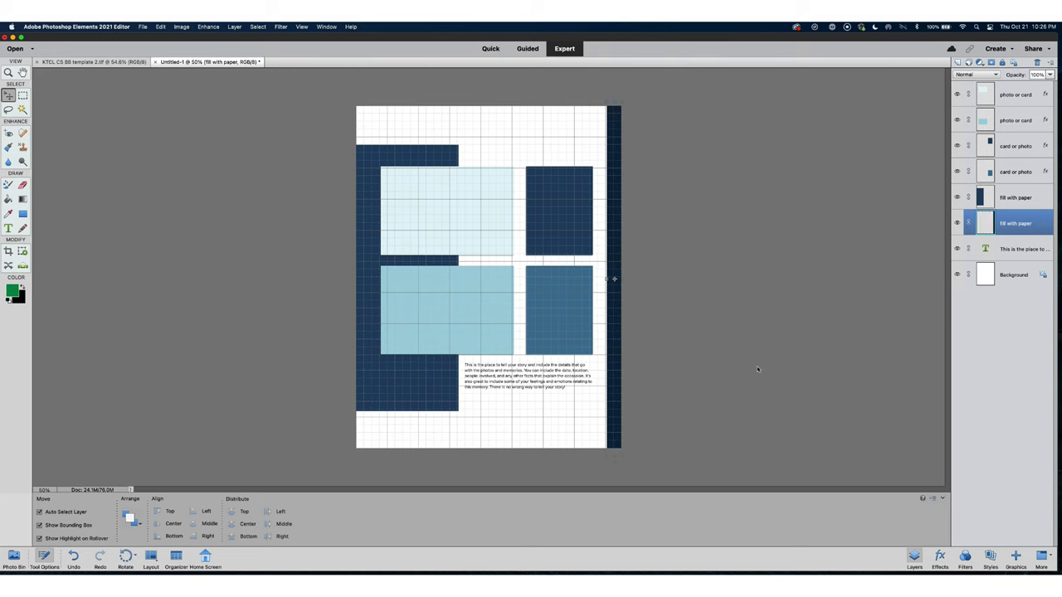
# - Stretch the dark left strip to the full page height and commit it
pyautogui.click(758, 370)
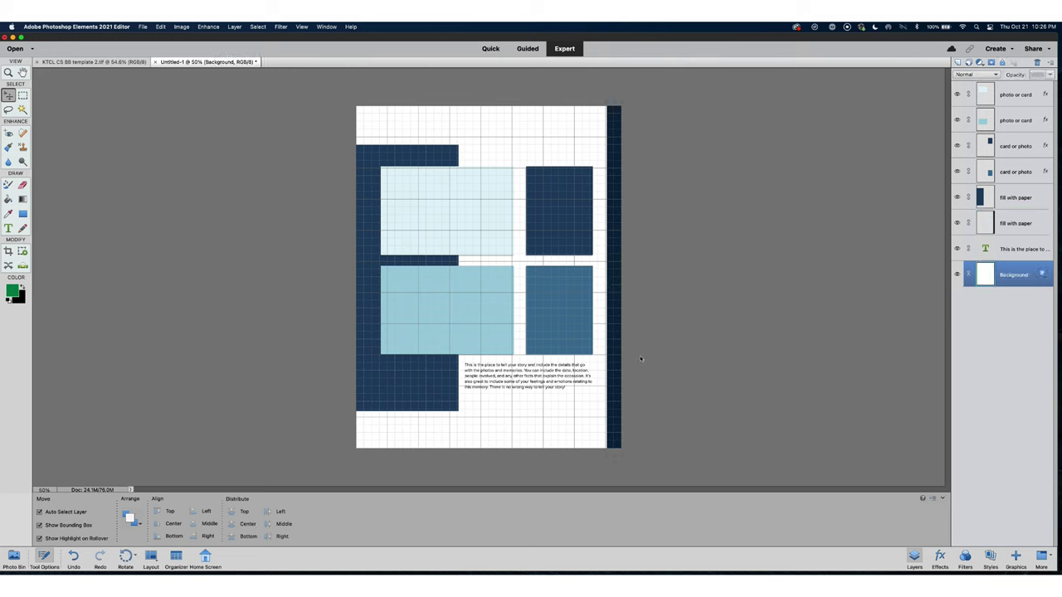
pyautogui.click(373, 159)
pyautogui.moveTo(407, 143); pyautogui.dragTo(406, 106)
pyautogui.moveTo(408, 412); pyautogui.dragTo(408, 445)
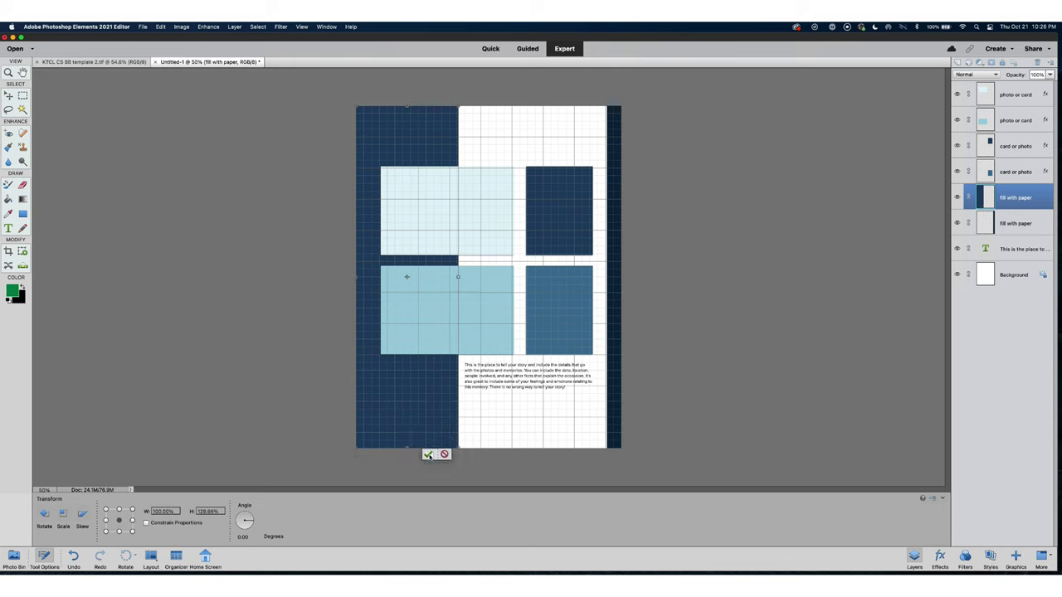
pyautogui.click(427, 455)
pyautogui.click(675, 365)
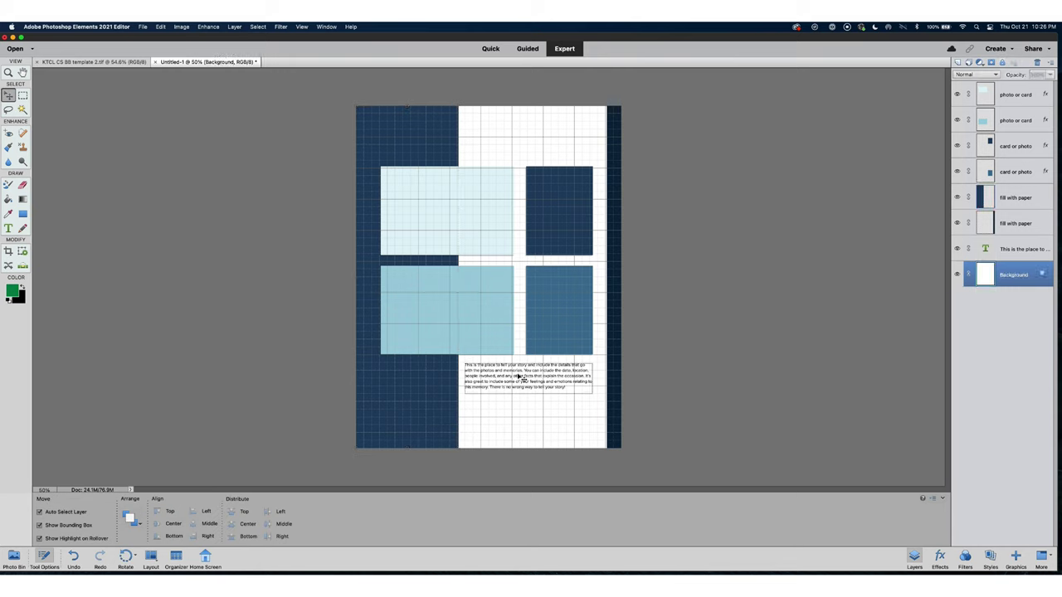